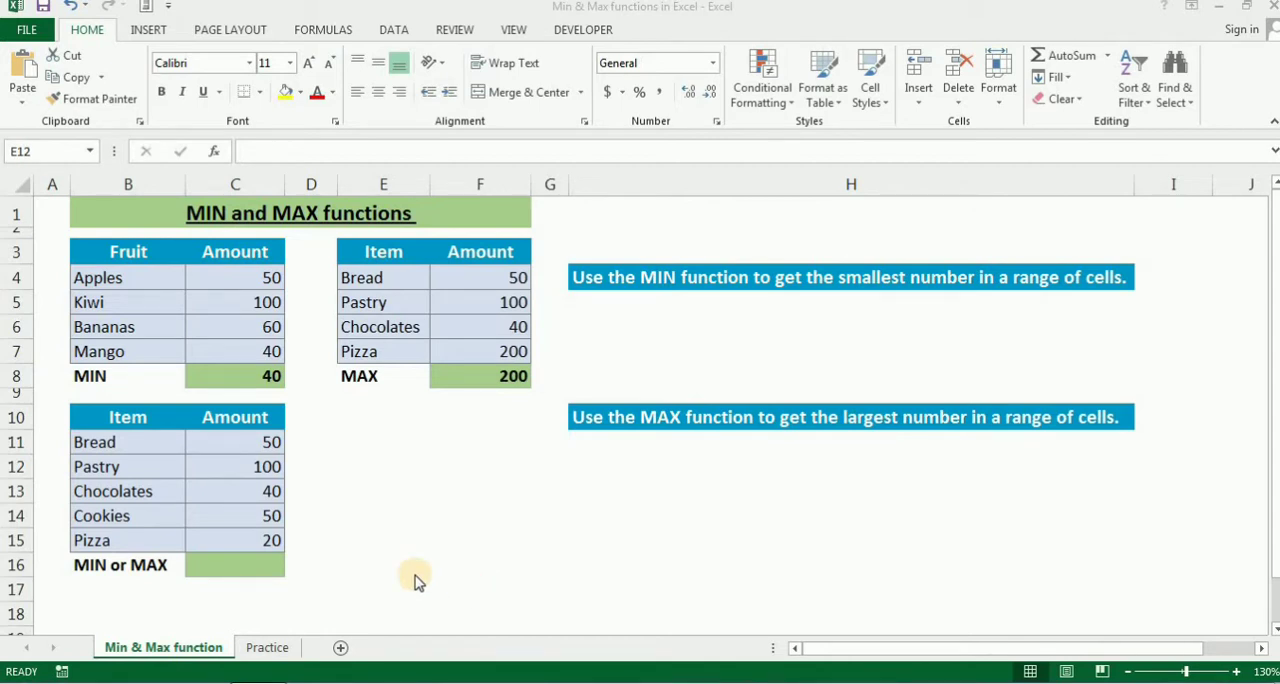
On the Practice sheet, examine the subject headings and the Max and Min formulas for the Computer and Percentage columns.
left_click(270, 650)
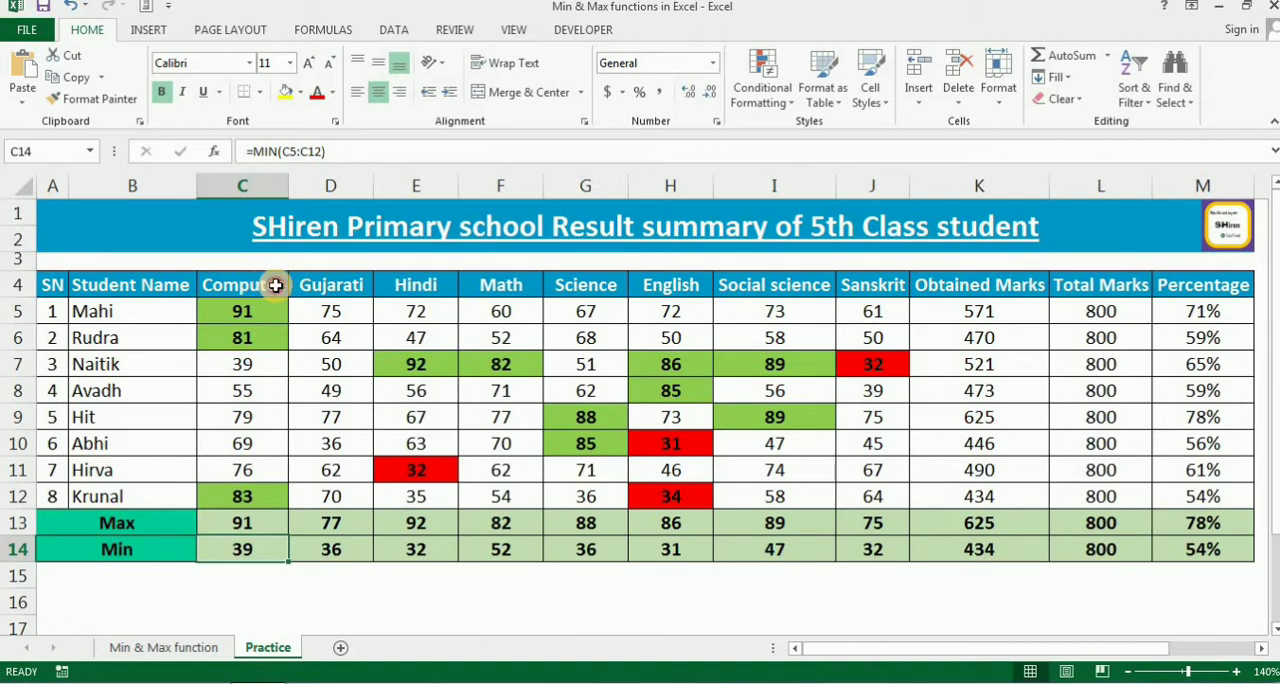
left_click_drag(276, 285, 844, 287)
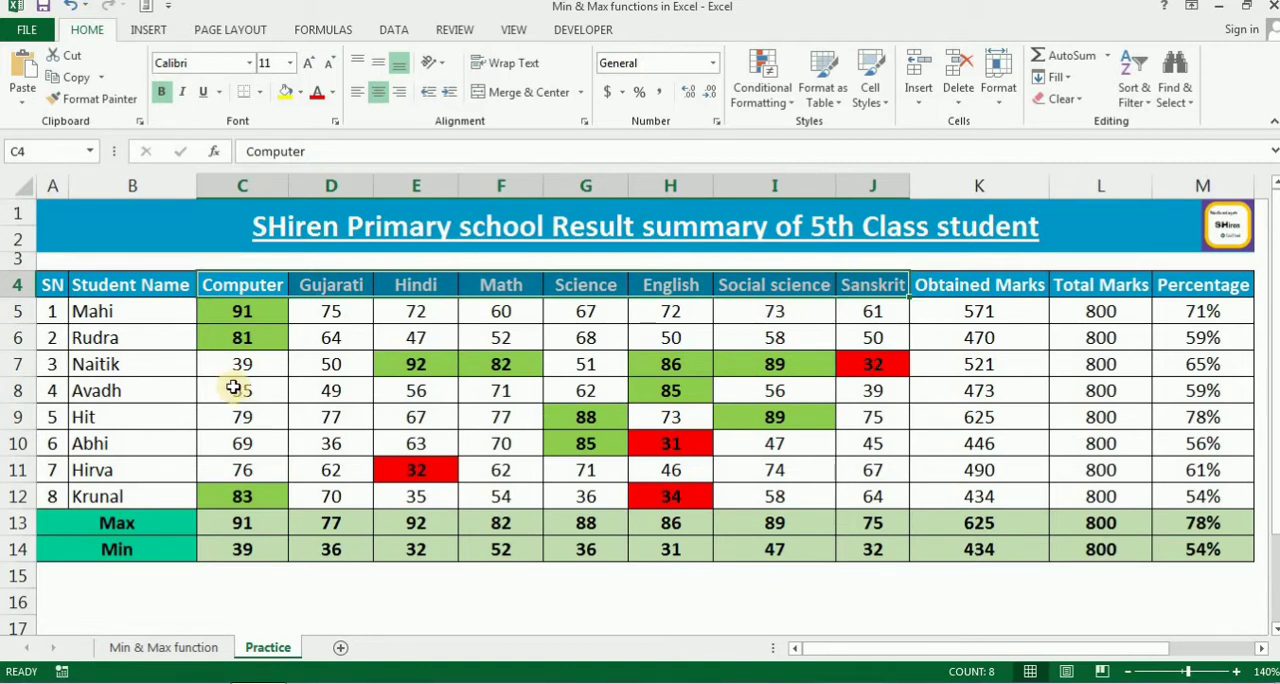
left_click(259, 284)
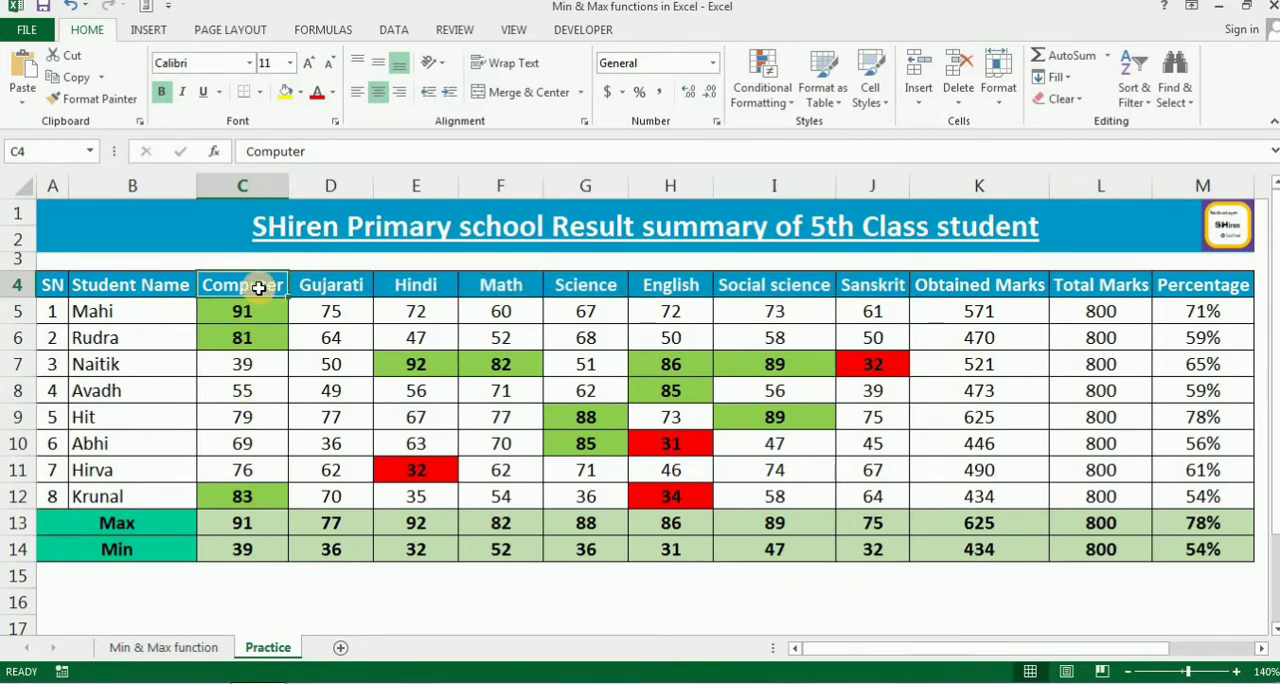
left_click_drag(235, 523, 263, 559)
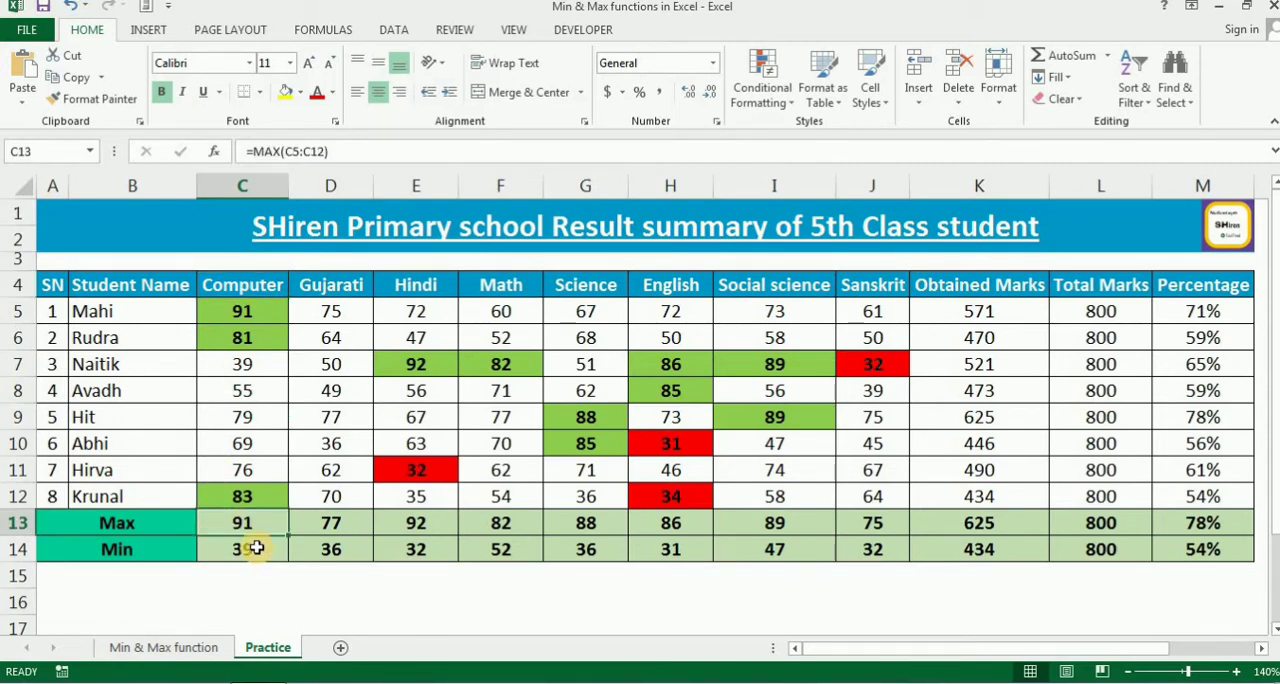
left_click(258, 548)
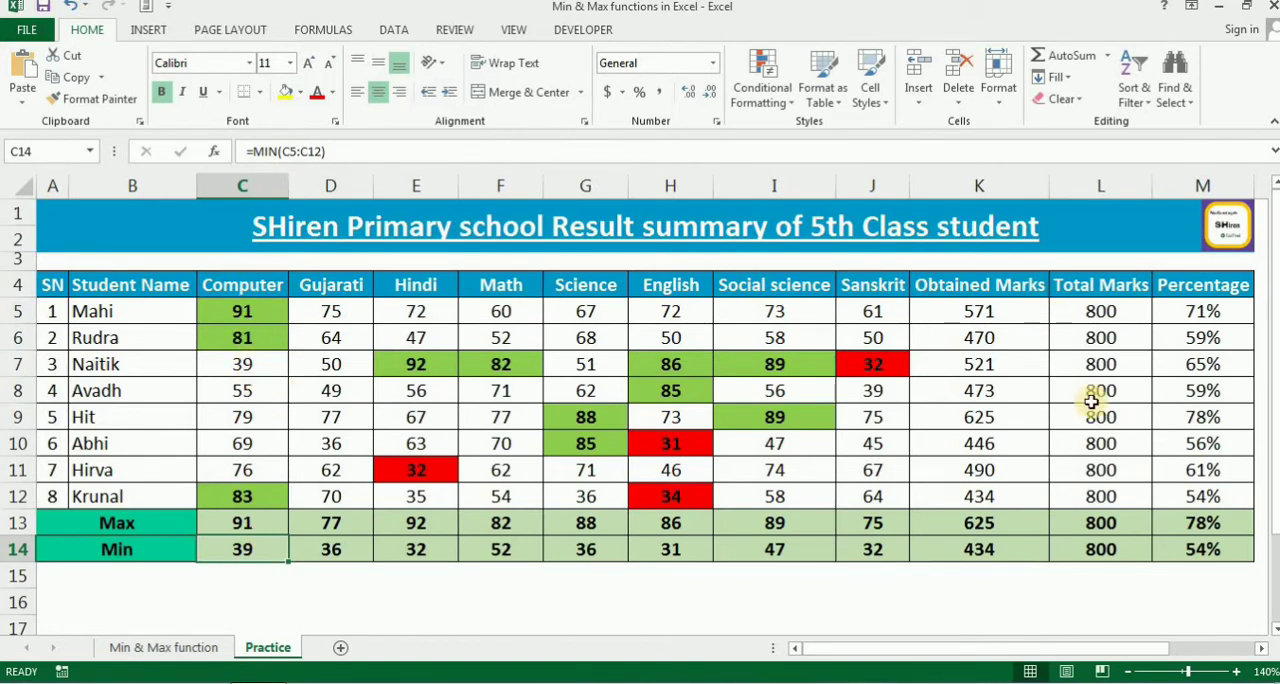
left_click(1207, 521)
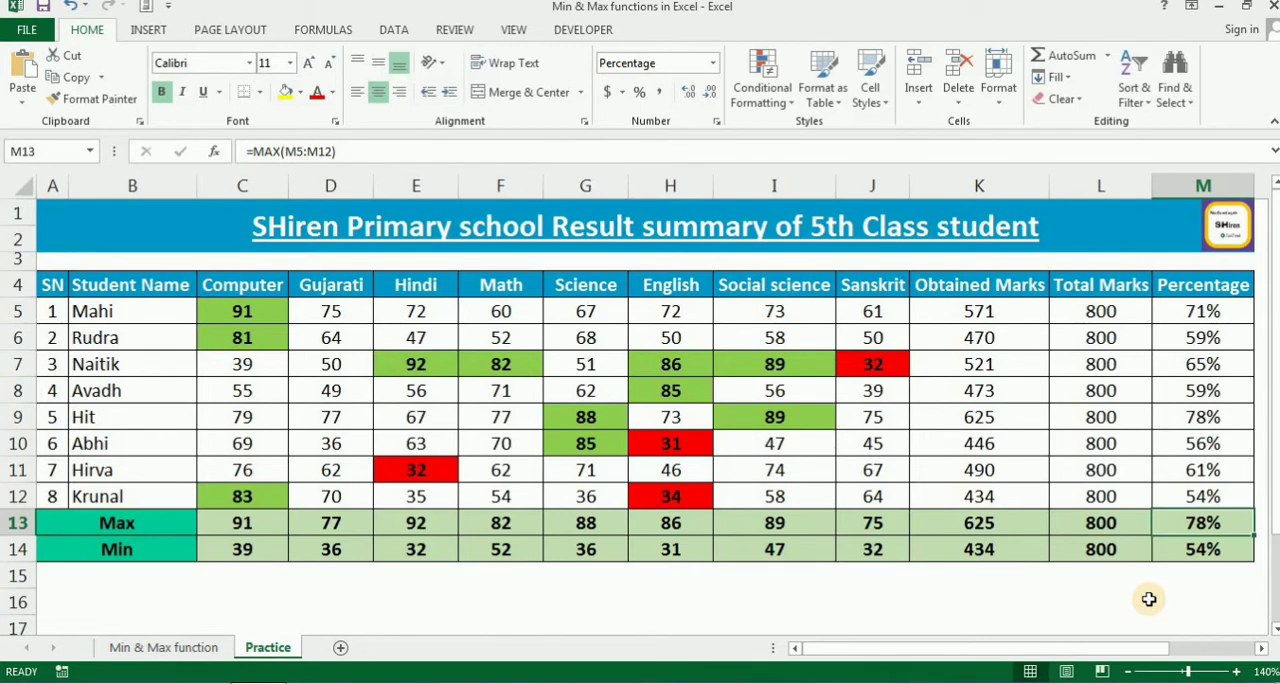
left_click(1228, 548)
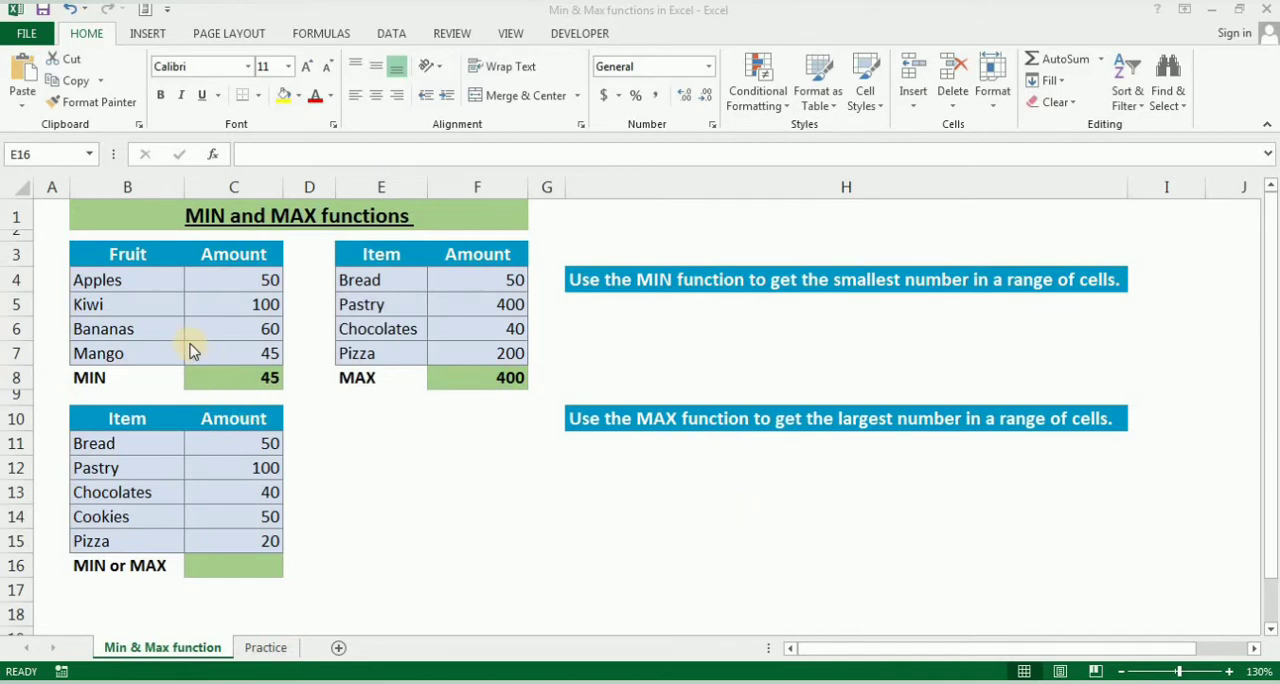
Replace the Fruit table's MIN result in C8 with the formula =MIN(C4:C7).
left_click(136, 257)
left_click_drag(136, 257, 227, 347)
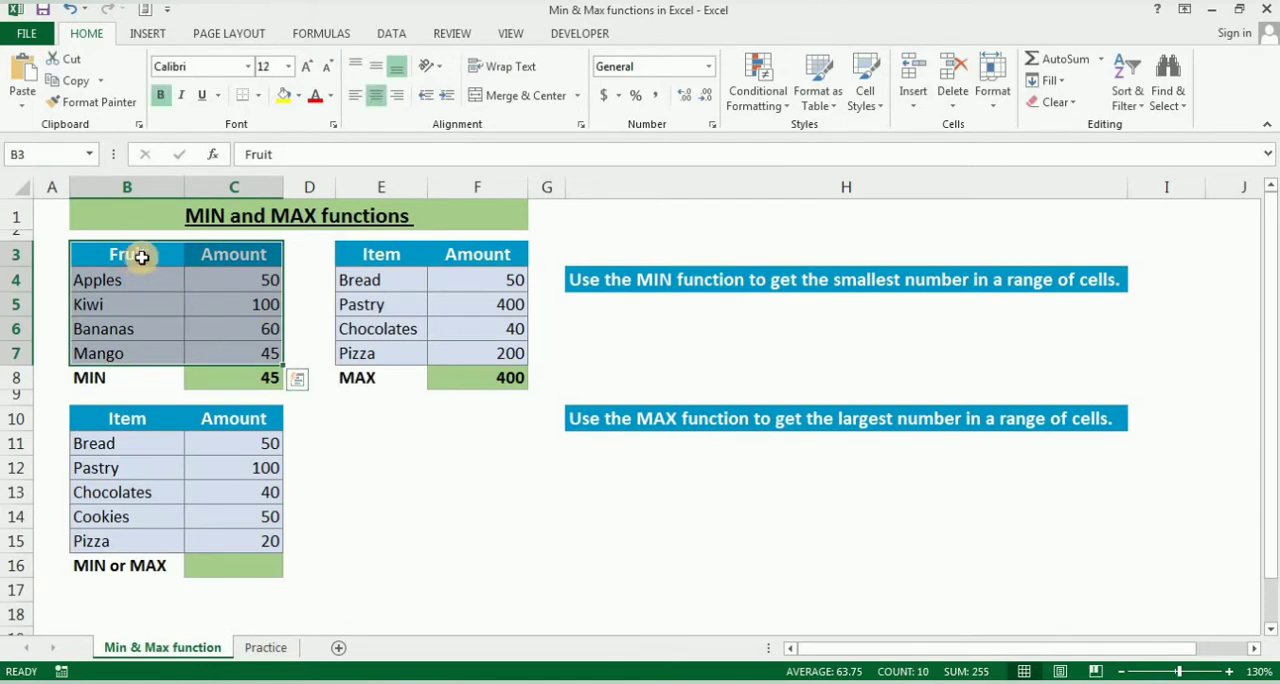
left_click_drag(137, 257, 231, 351)
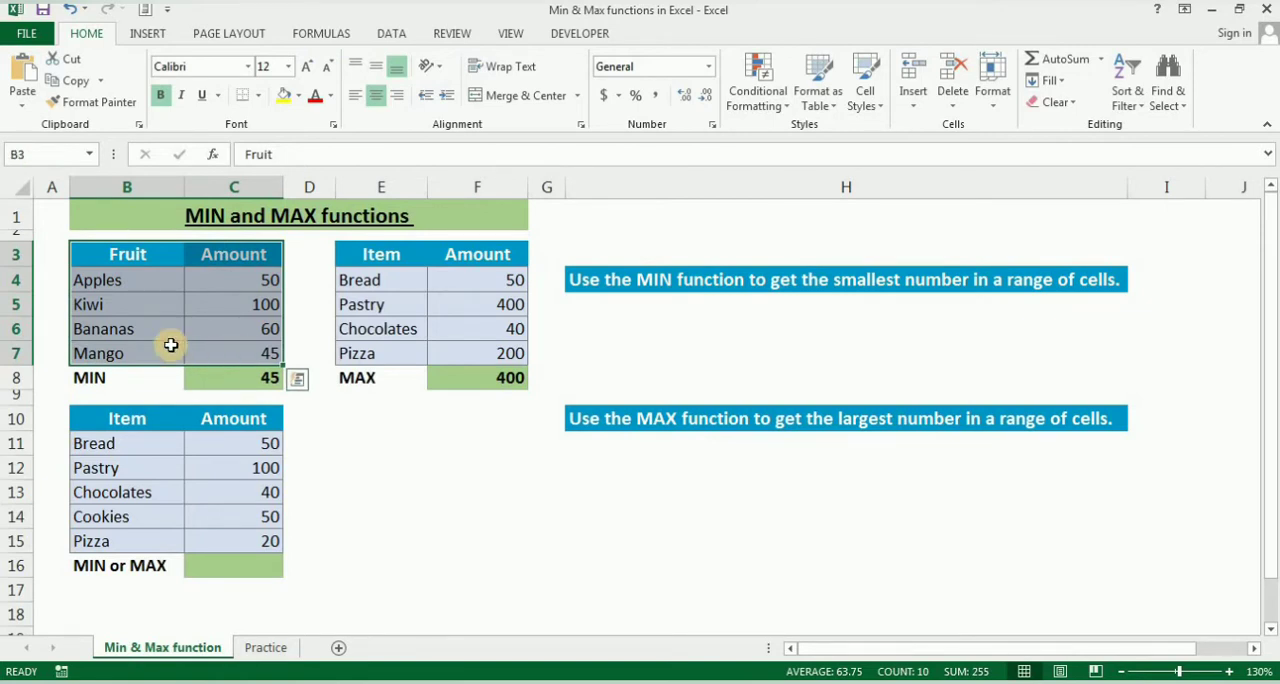
left_click(243, 376)
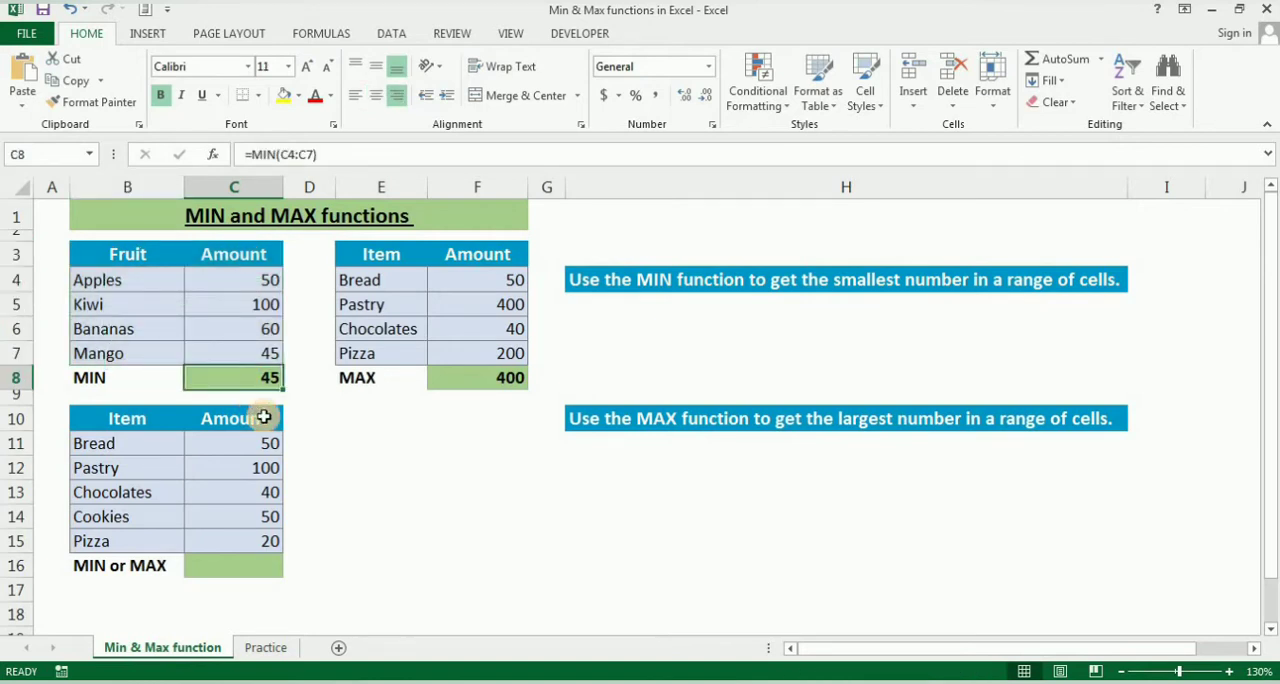
key("Delete")
type("=")
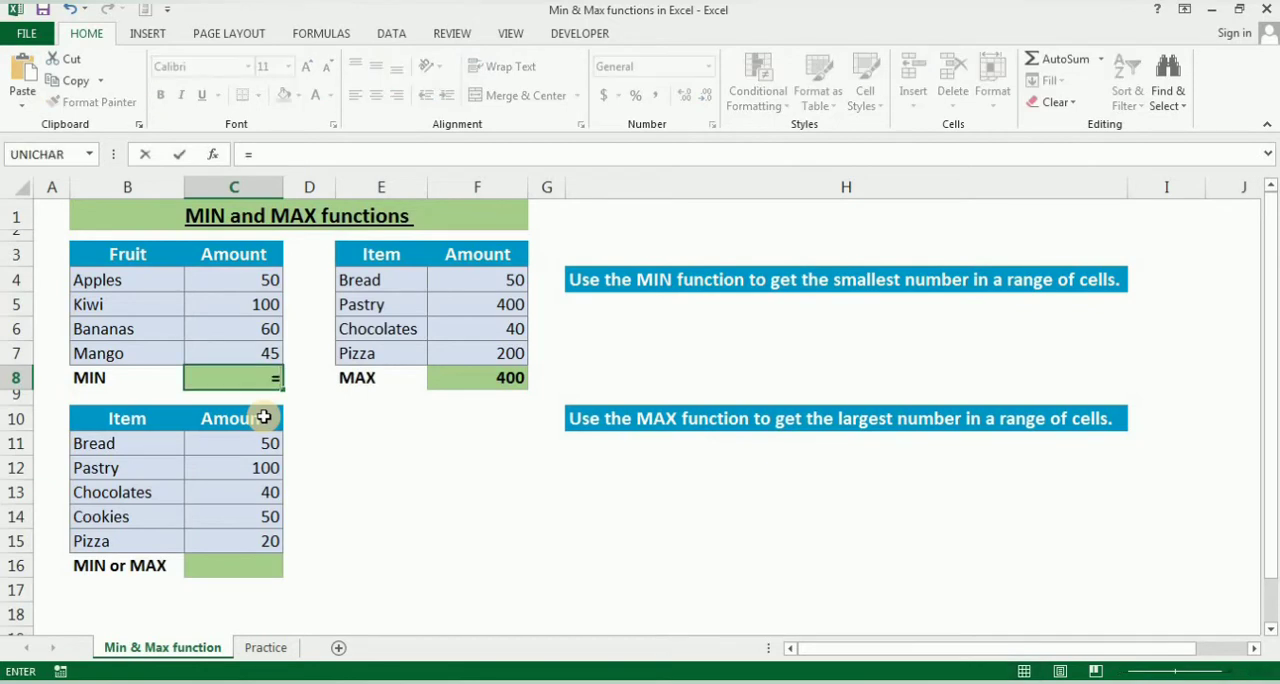
type("min")
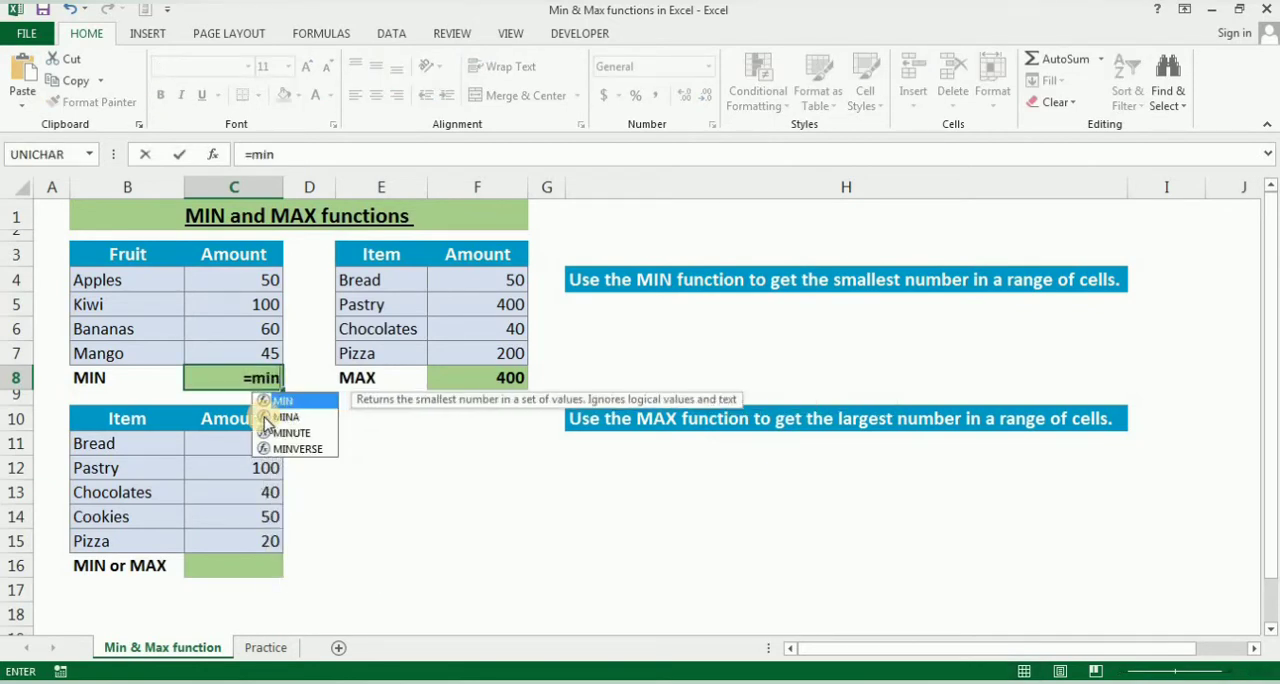
type("(")
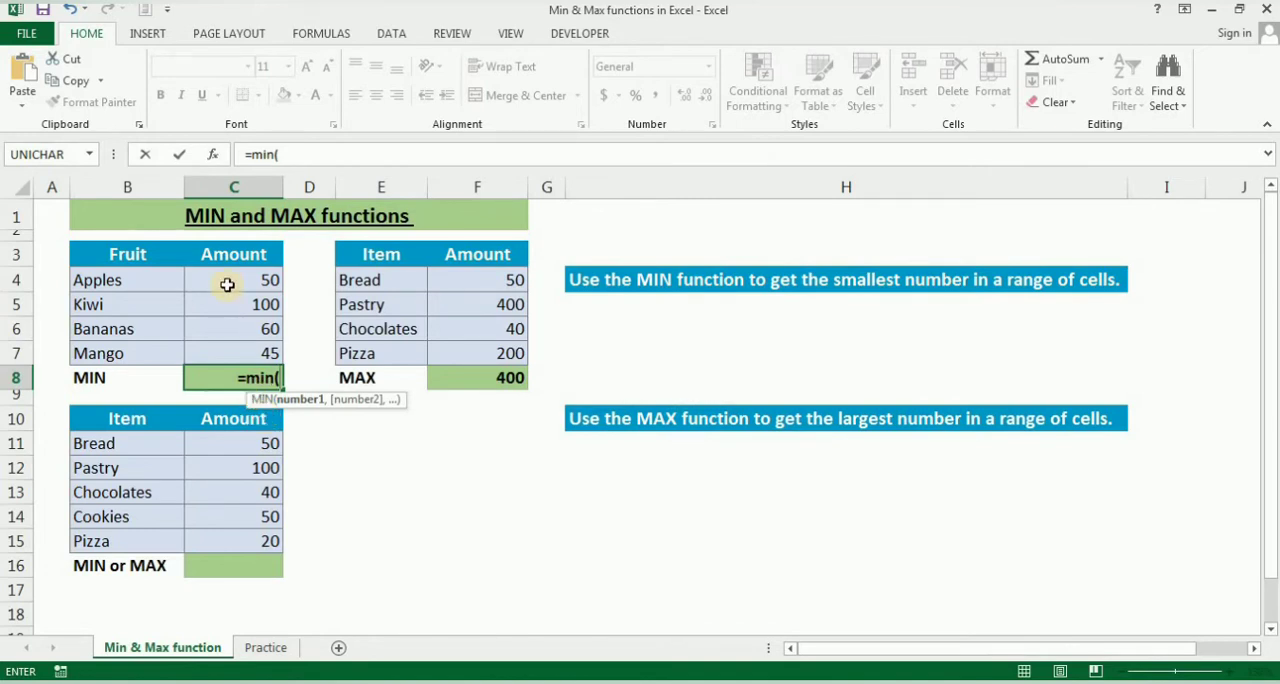
left_click_drag(227, 285, 227, 346)
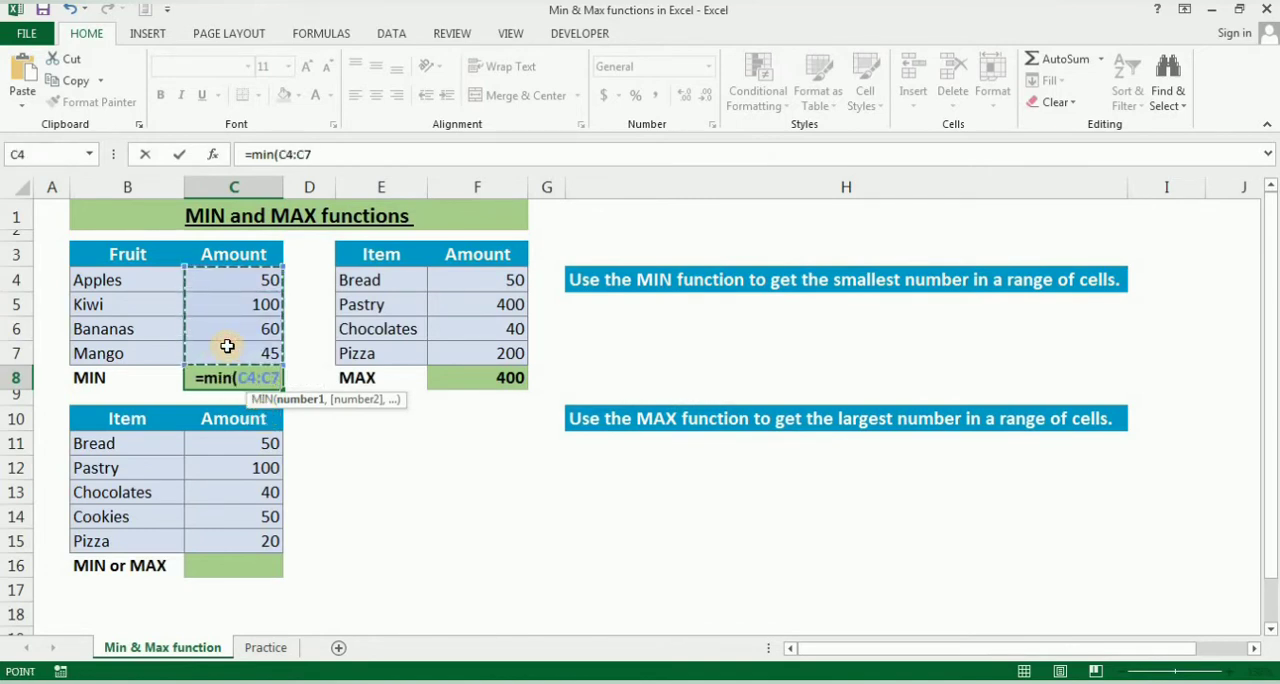
type(")")
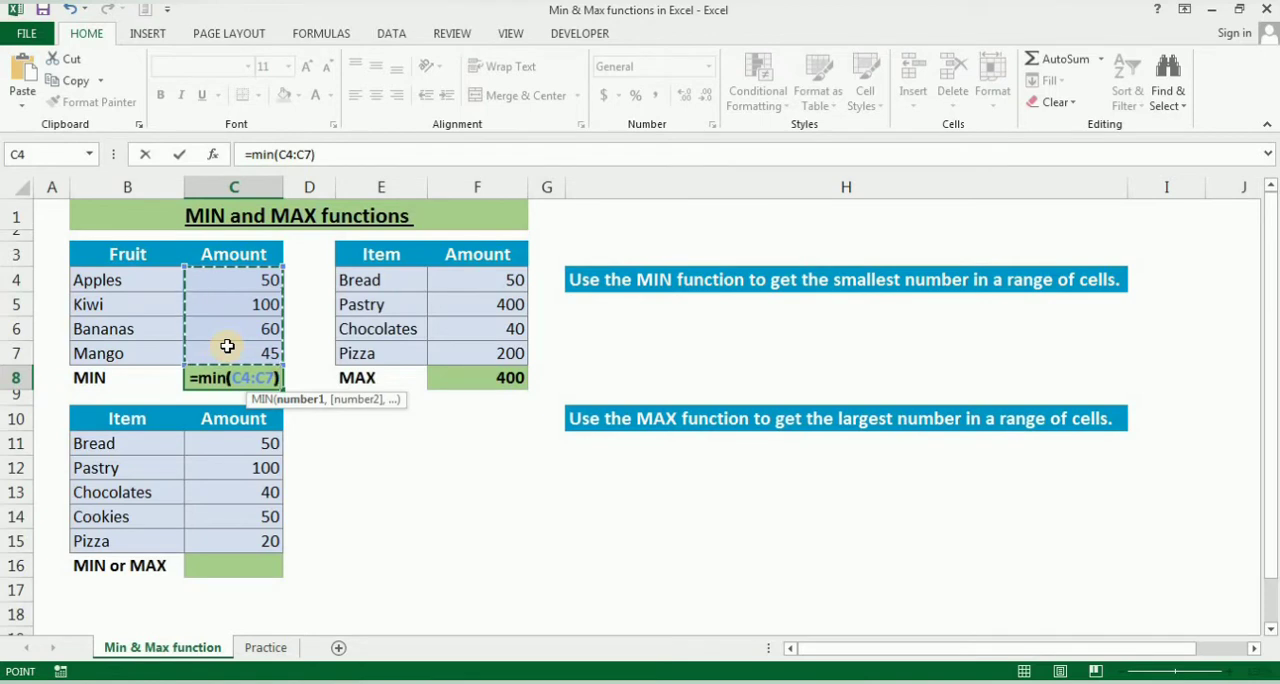
key("Return")
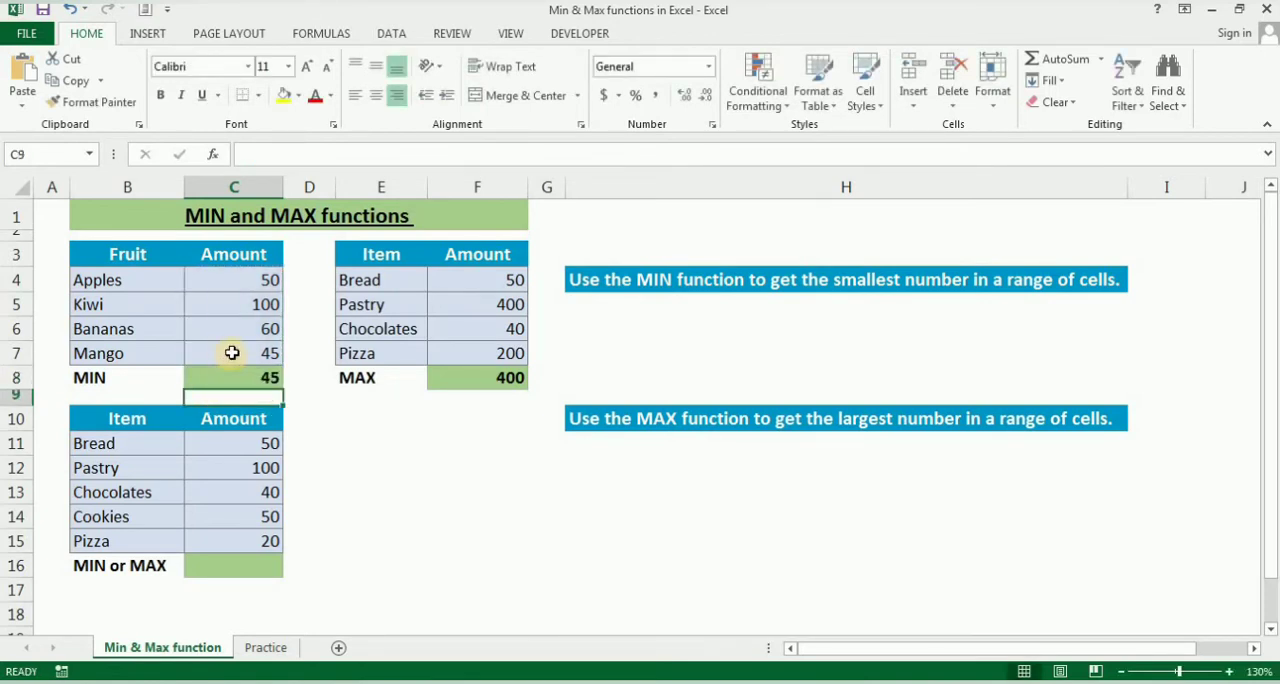
Set the Mango amount in C7 to 20.
left_click(231, 353)
type("20")
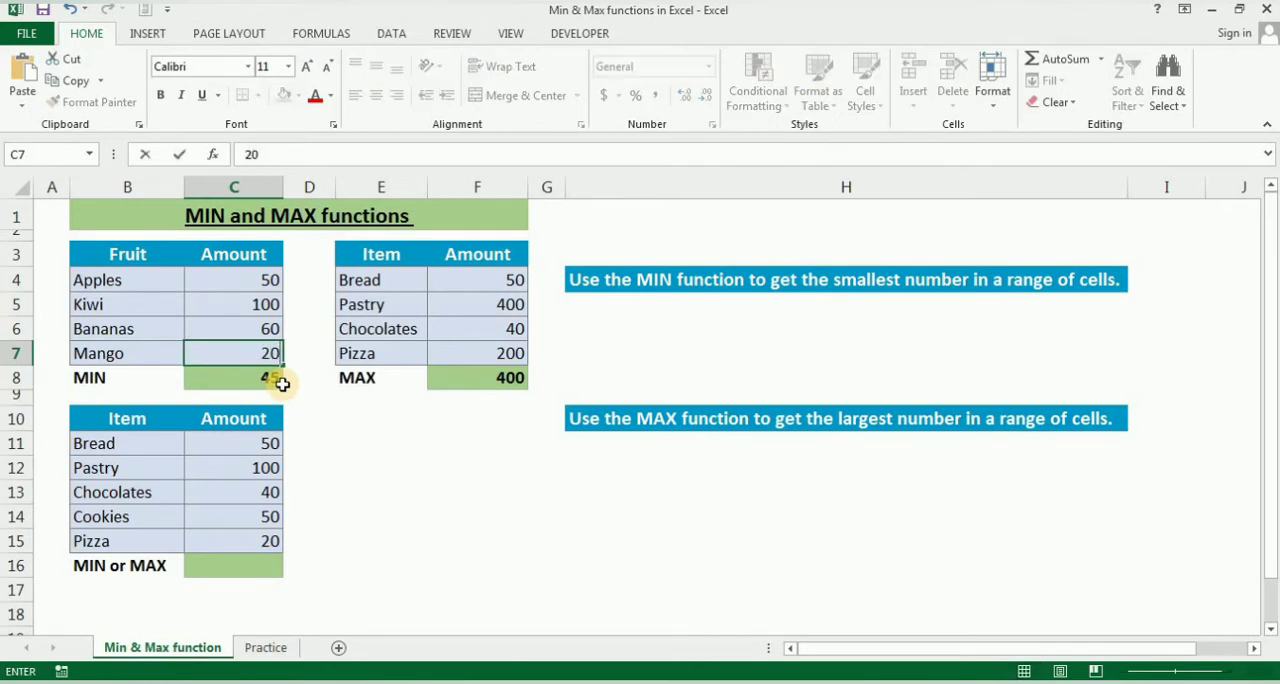
key("Return")
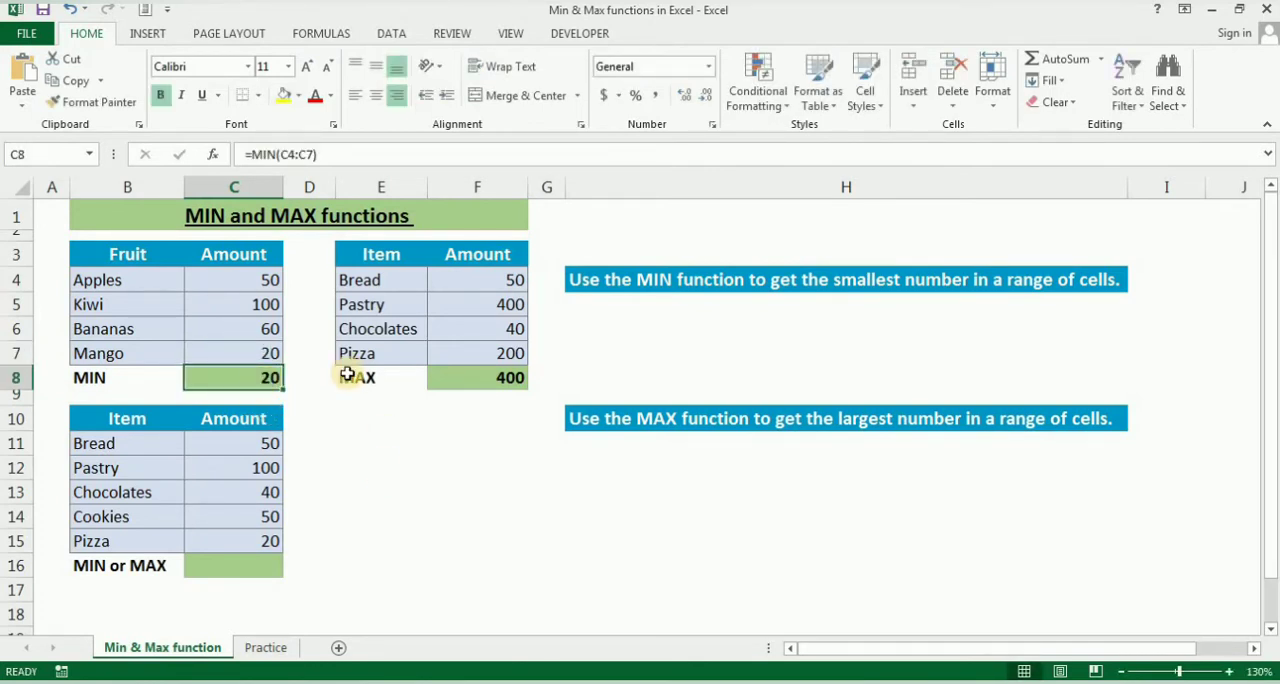
Begin a new MAX formula in F8 with the Bread amount in F4 as its first separate argument.
left_click(479, 376)
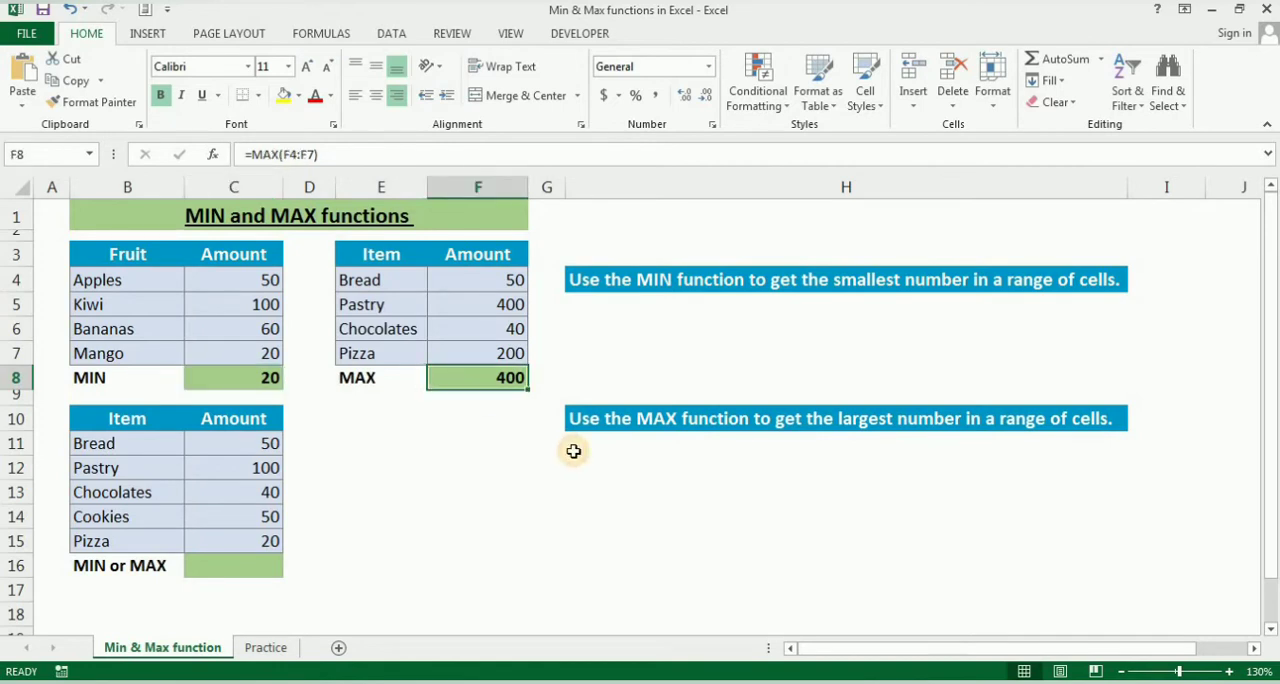
type("=max")
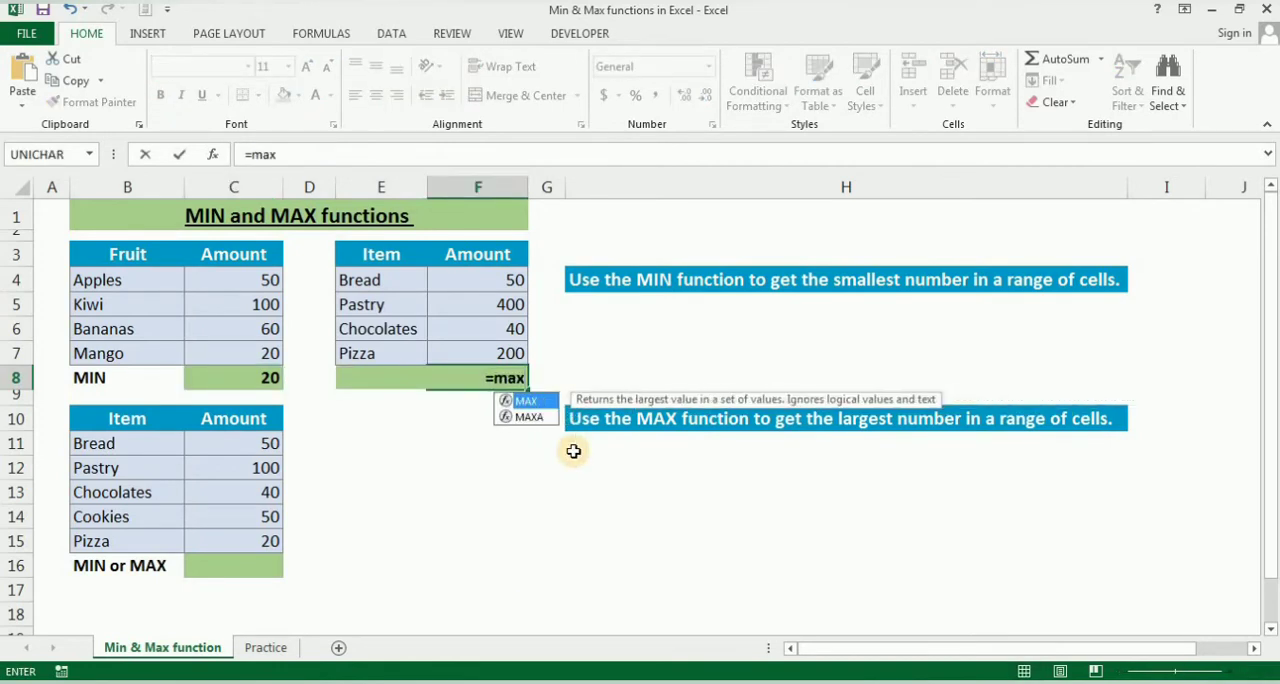
type("(")
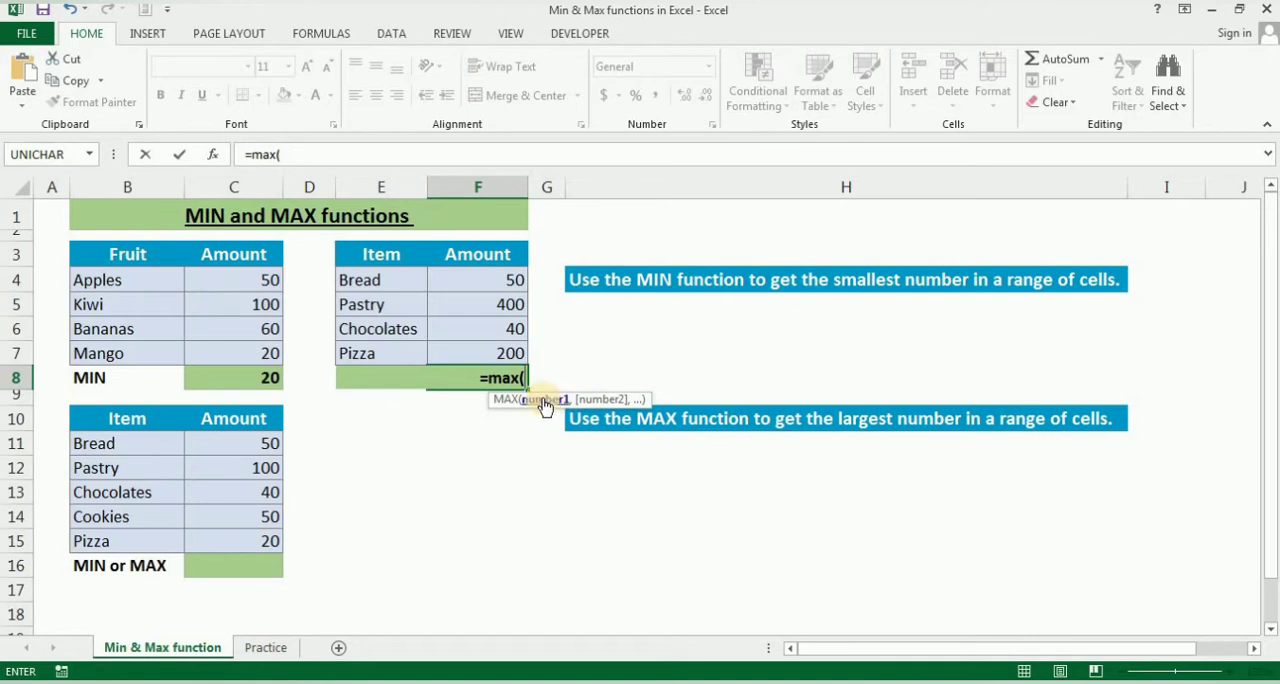
left_click(488, 289)
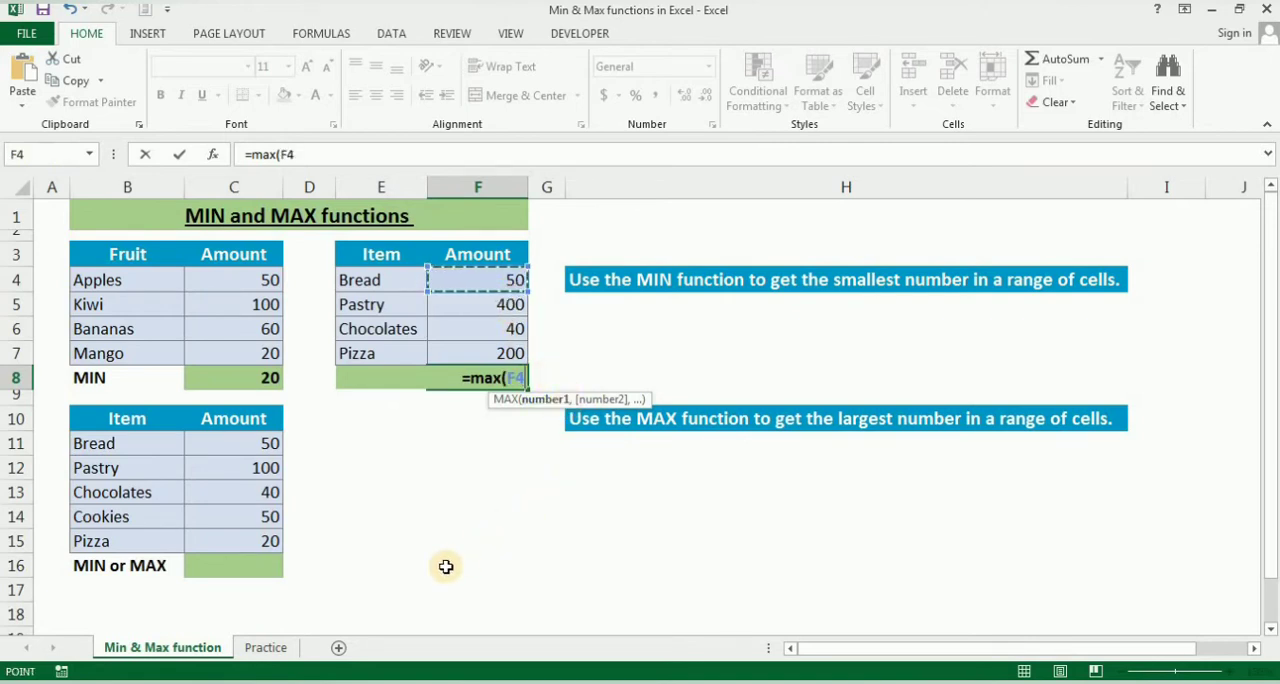
type(",")
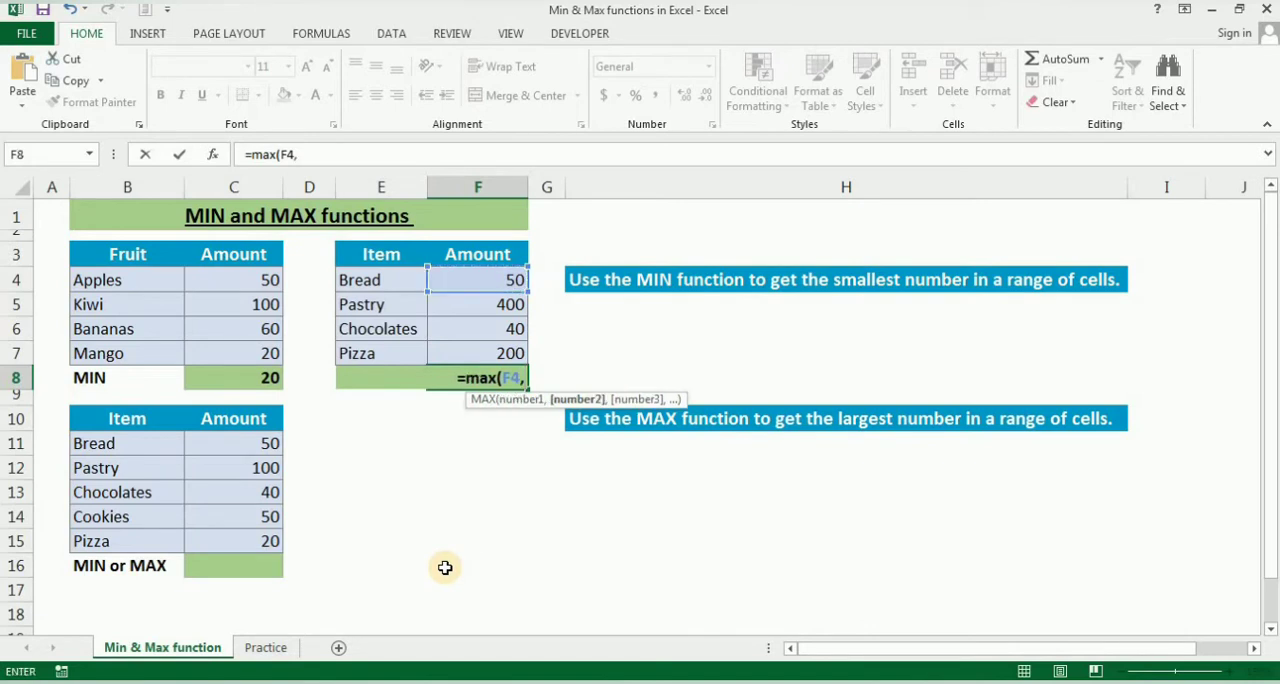
left_click(479, 303)
type(",")
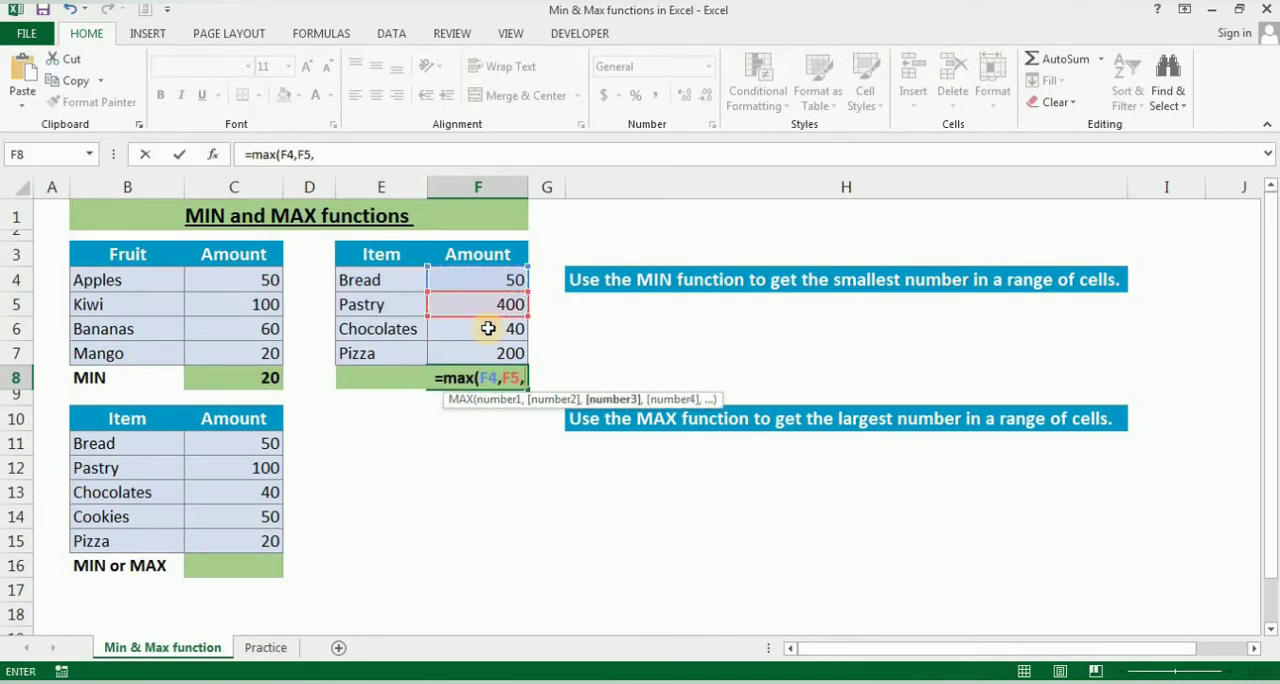
left_click(490, 329)
type(",")
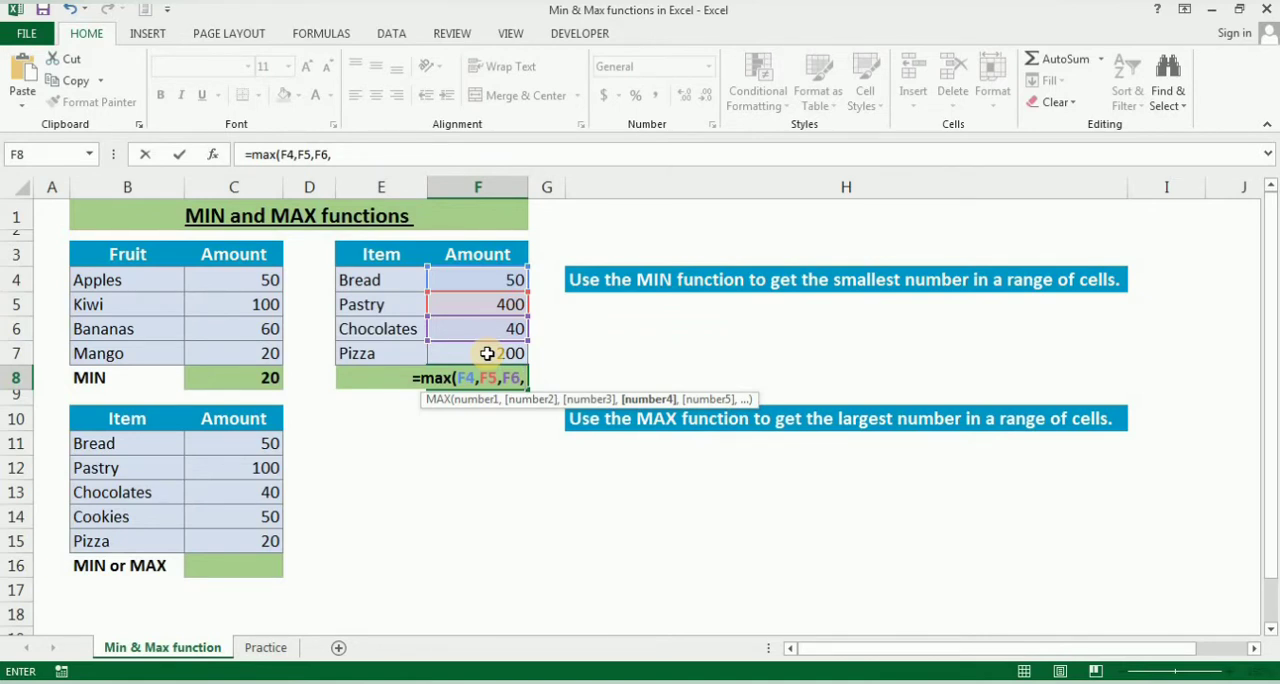
key("BackSpace")
key("BackSpace")
key("BackSpace")
key("BackSpace")
key("BackSpace")
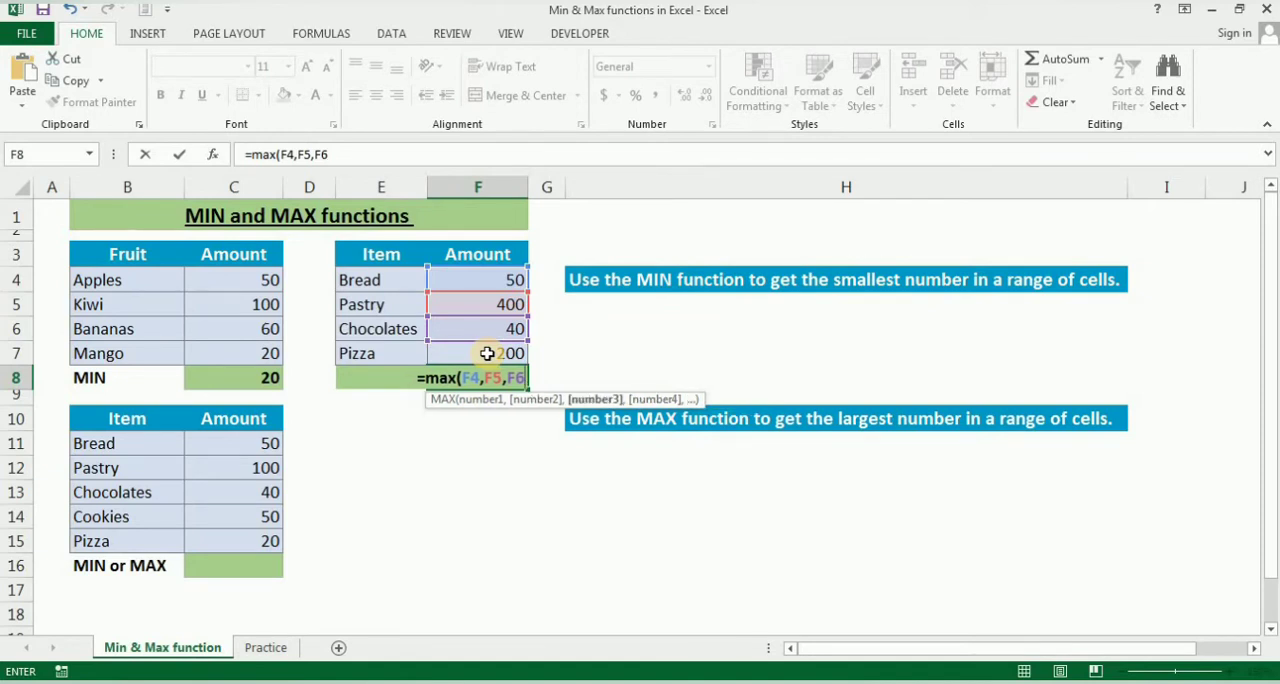
key("BackSpace")
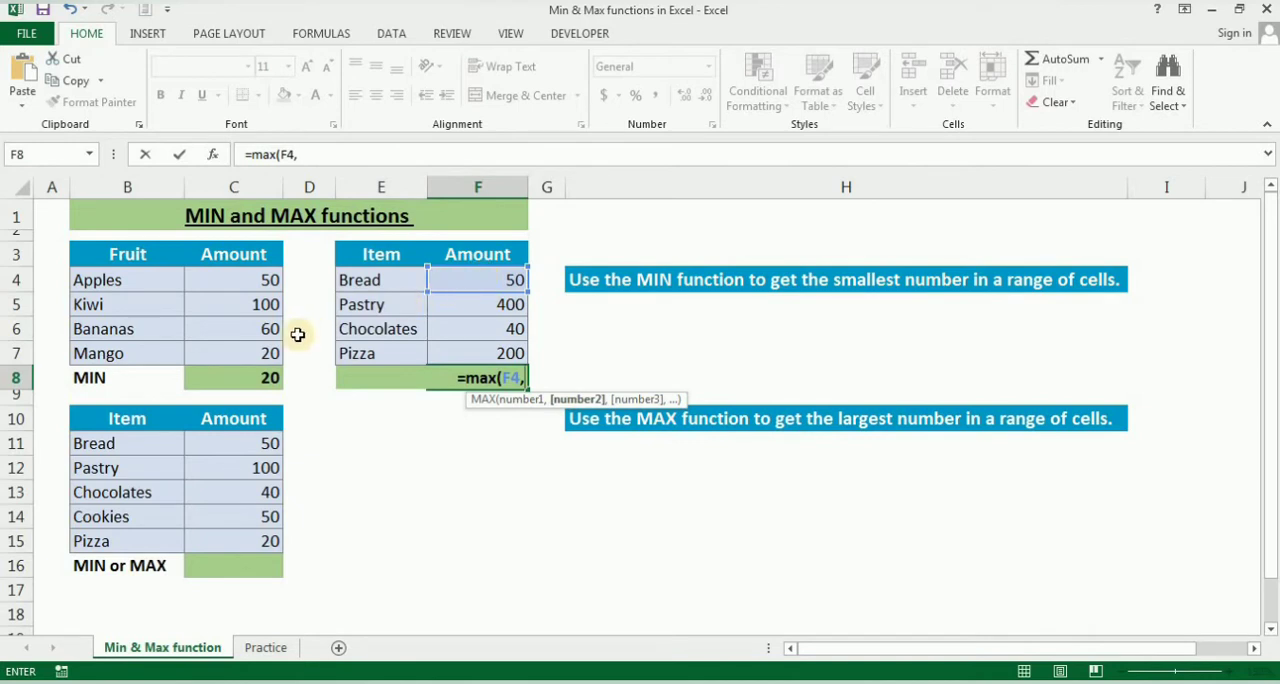
Complete the F8 formula as =MAX(F4,C6,C15), using the Bananas amount and the lower table's Pizza amount, and check it.
left_click(241, 335)
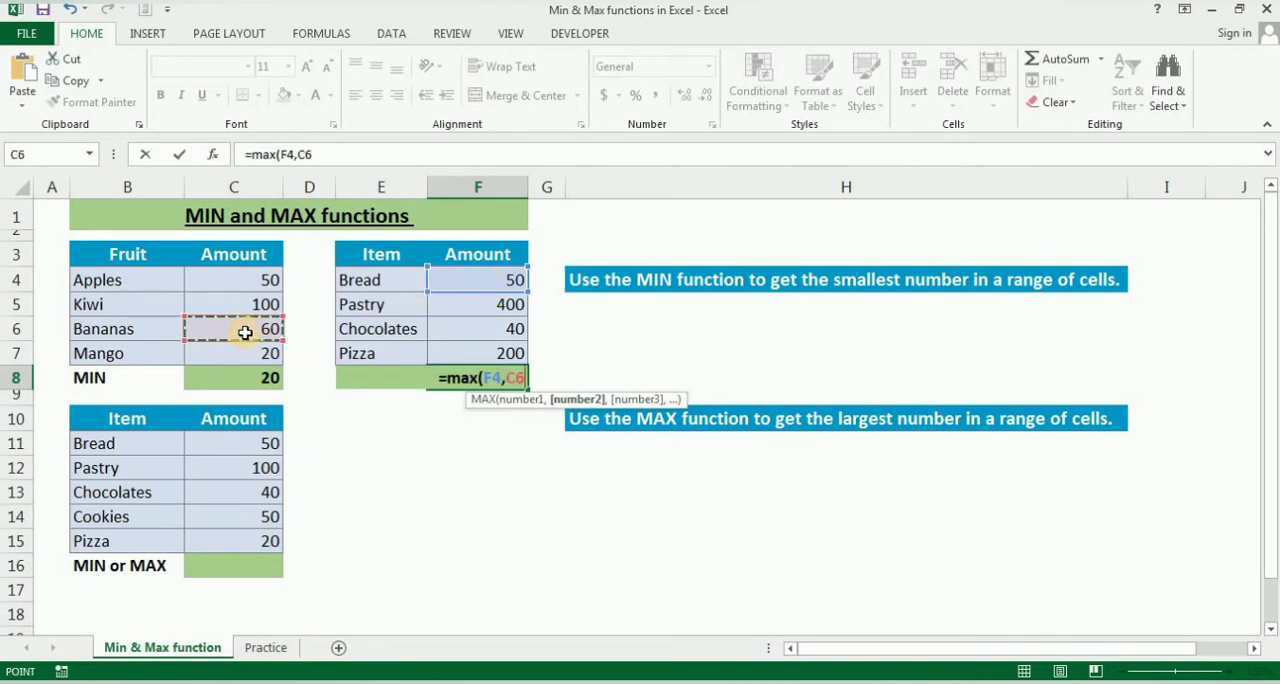
type(",")
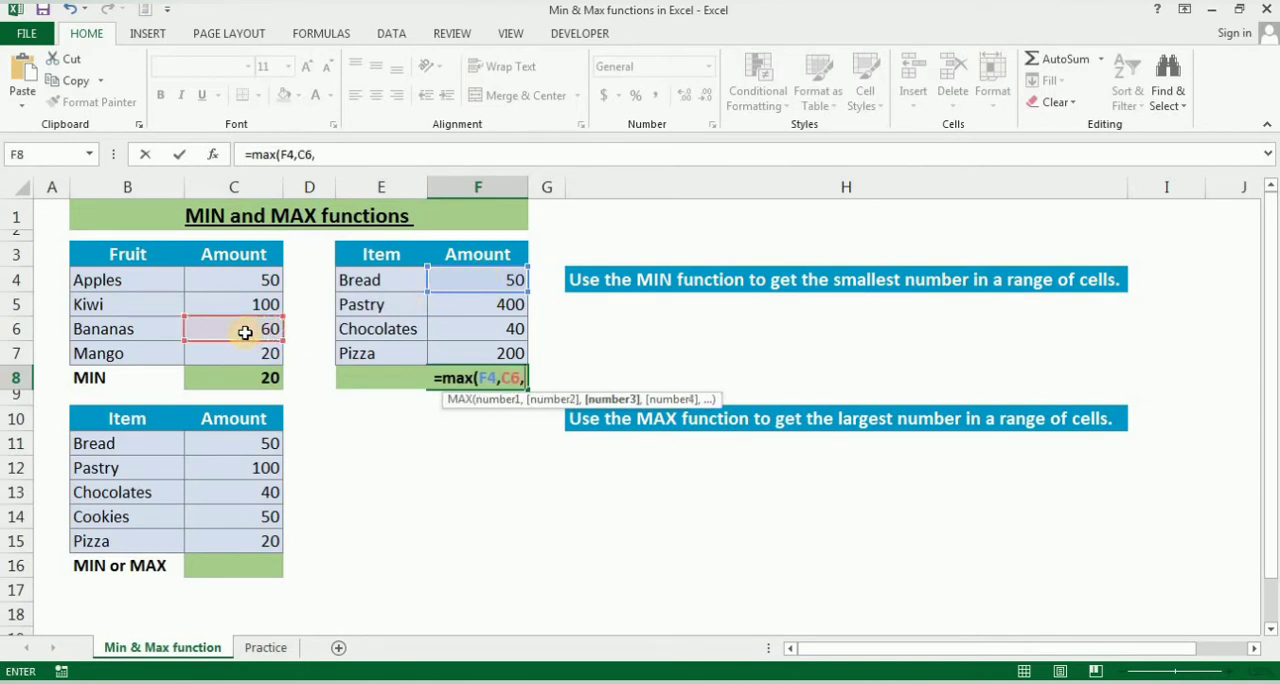
left_click(251, 538)
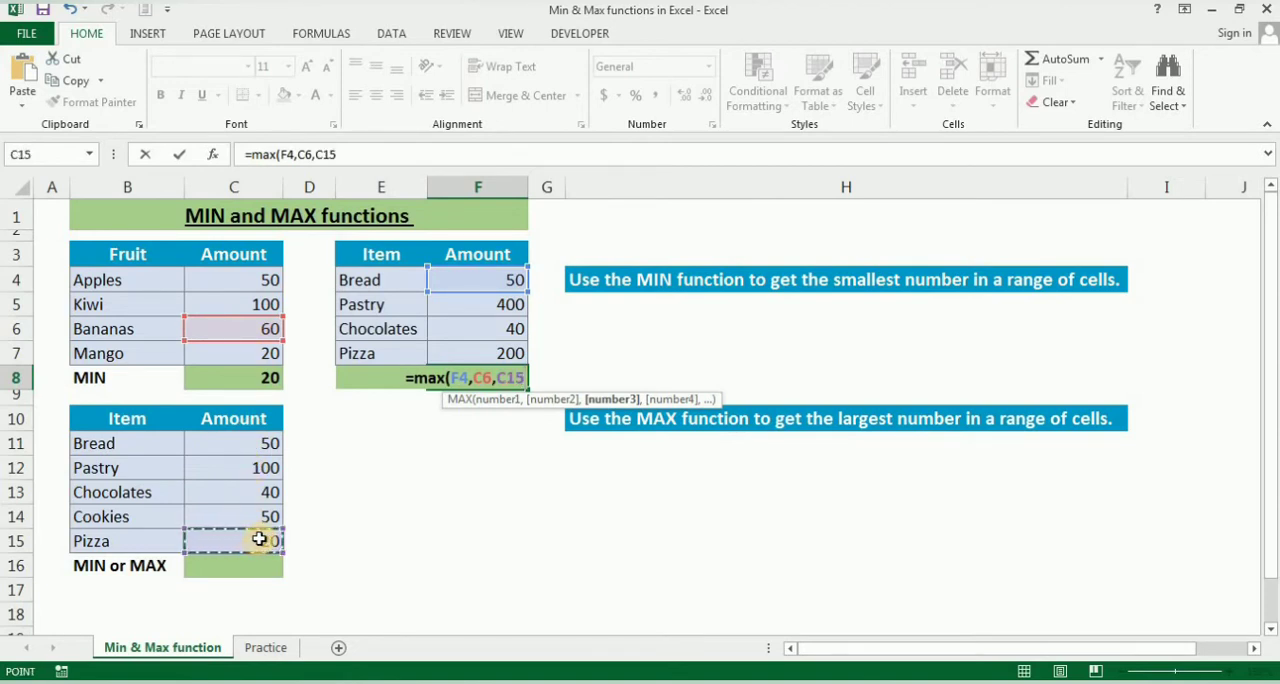
type(")")
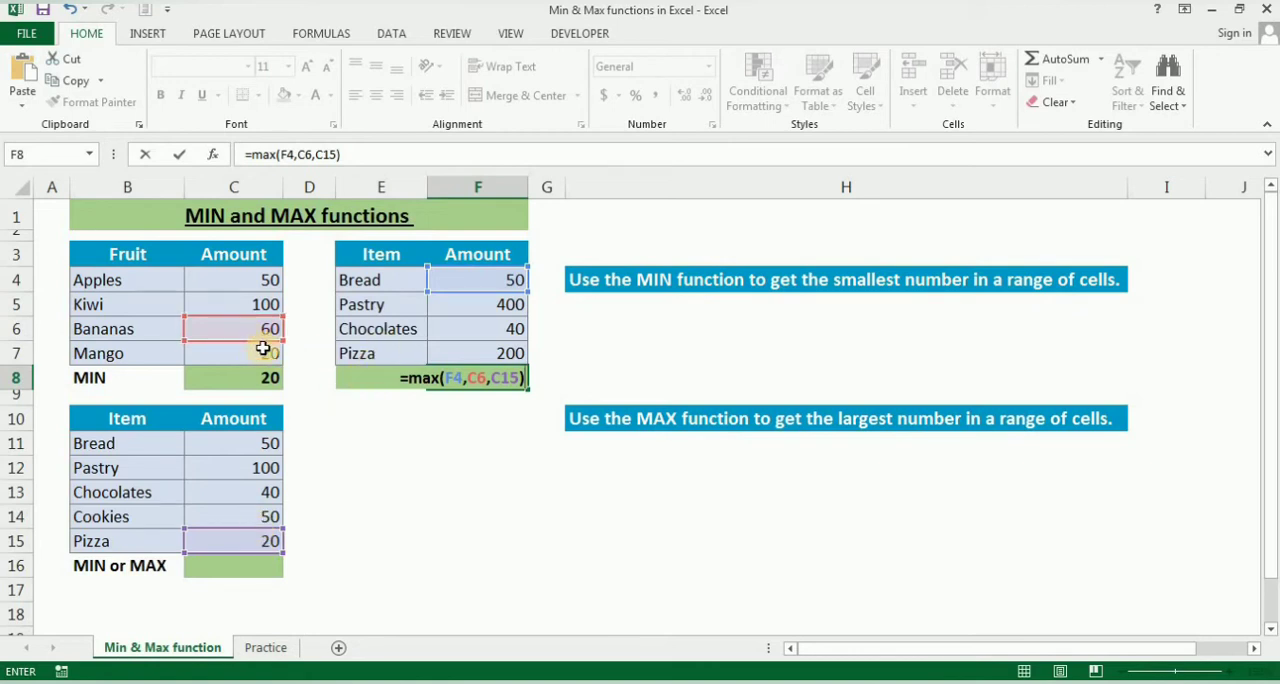
key("Return")
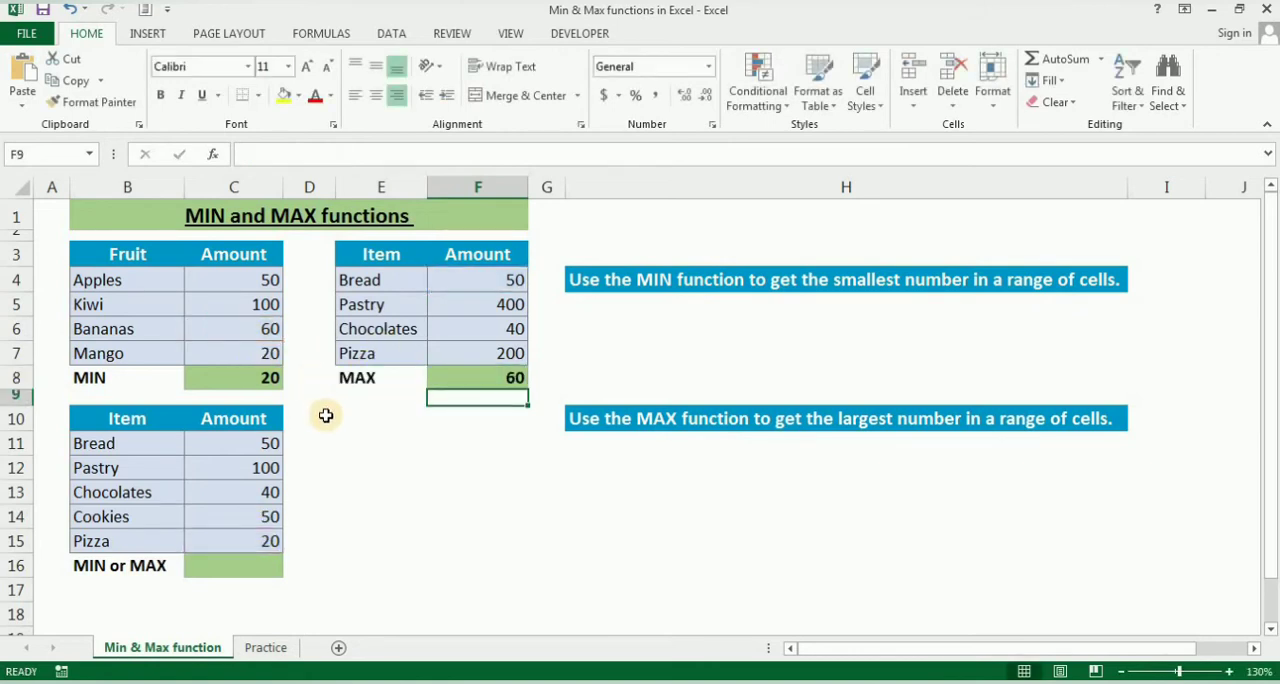
left_click(494, 376)
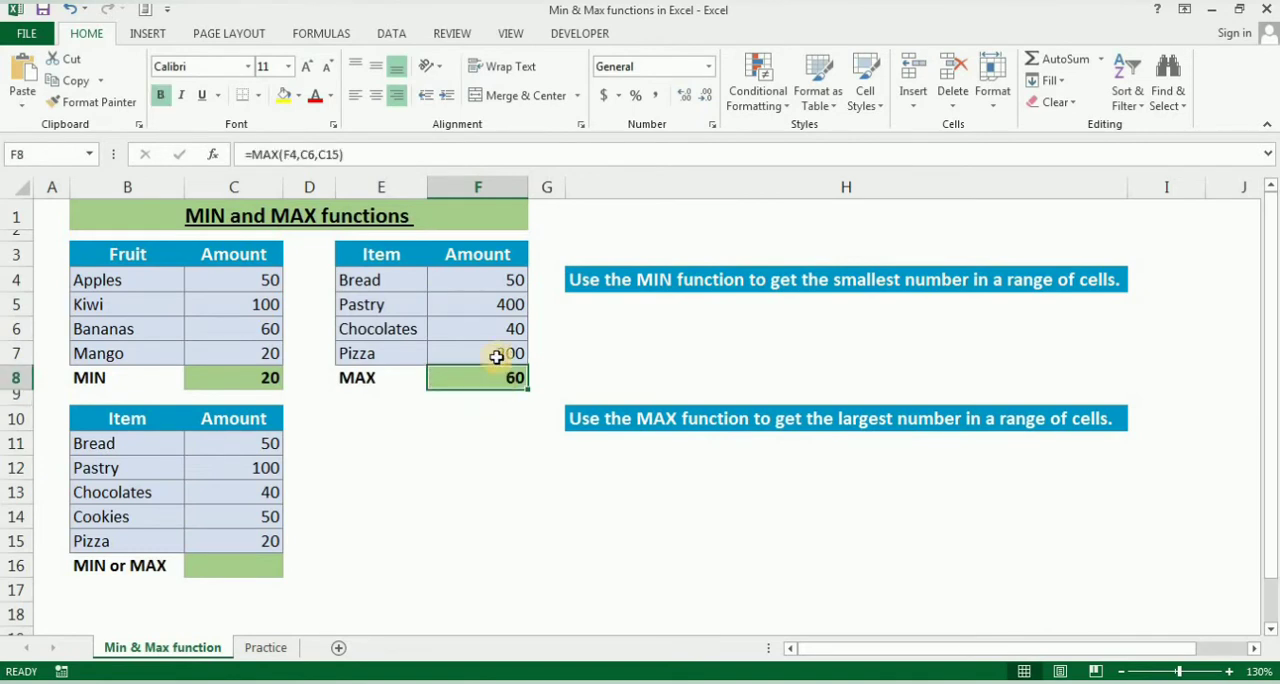
left_click(490, 308)
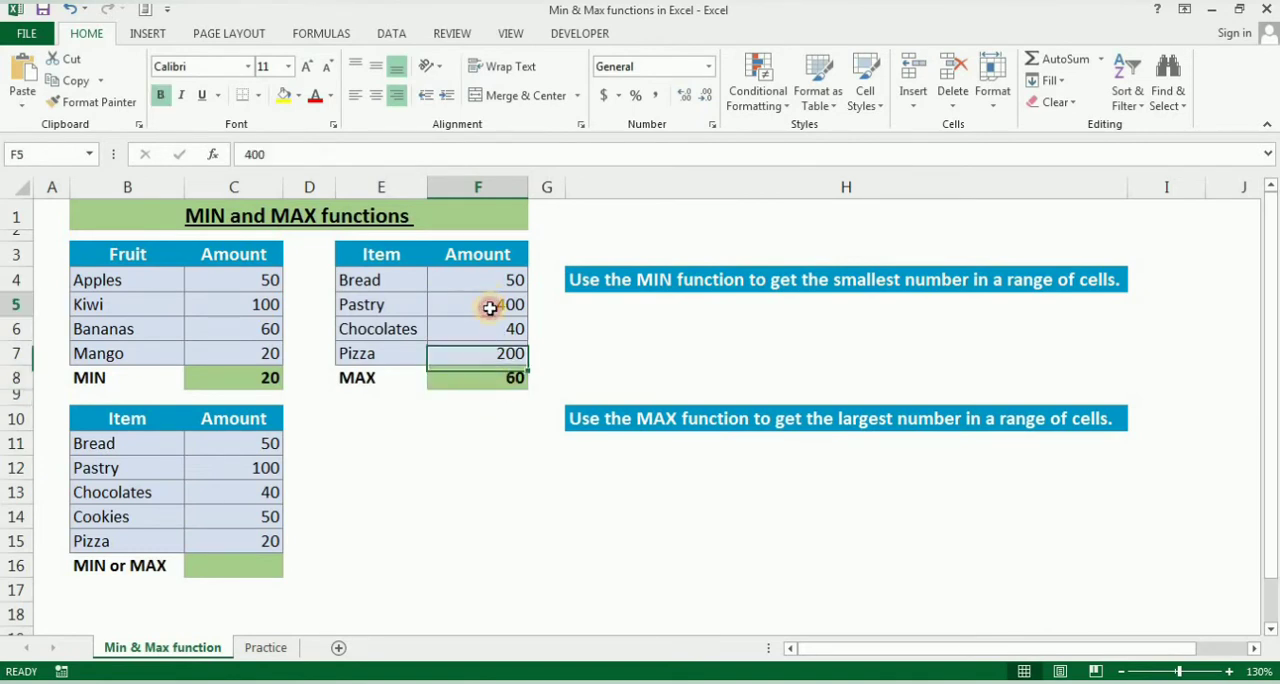
left_click(476, 377)
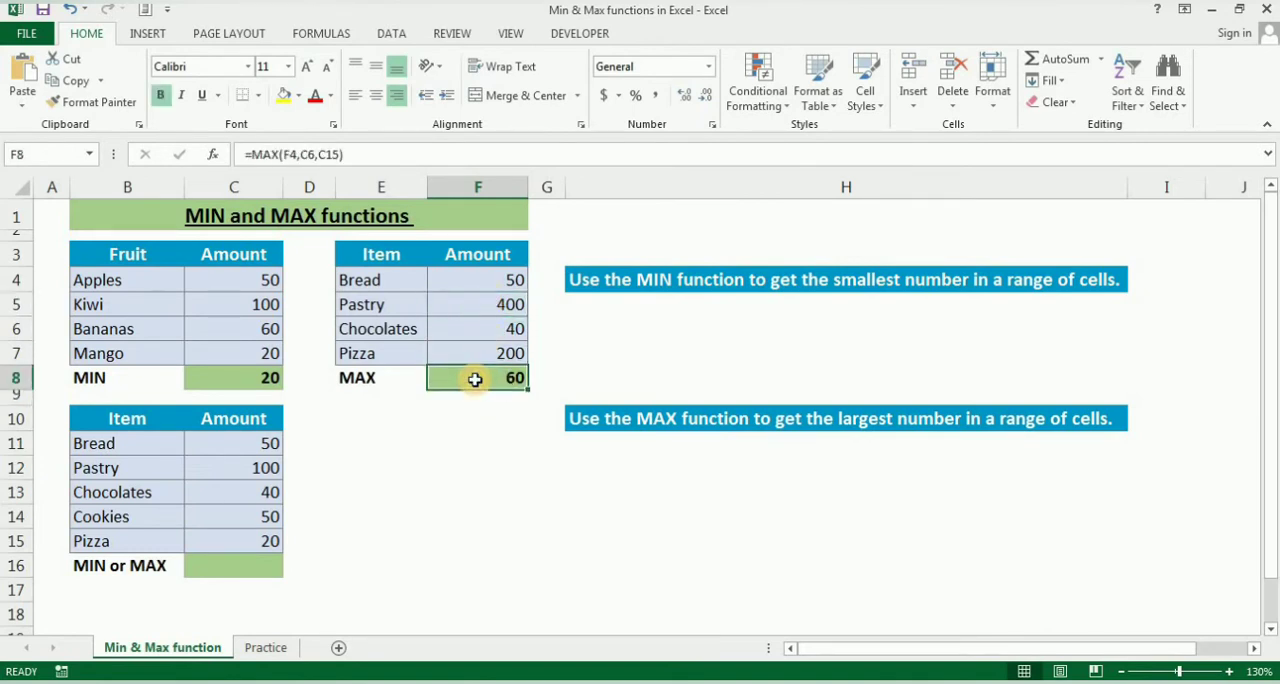
Replace the formula in F8 with =MAX(F4:F7) over the Item table's amounts and check the entered formula.
type("=")
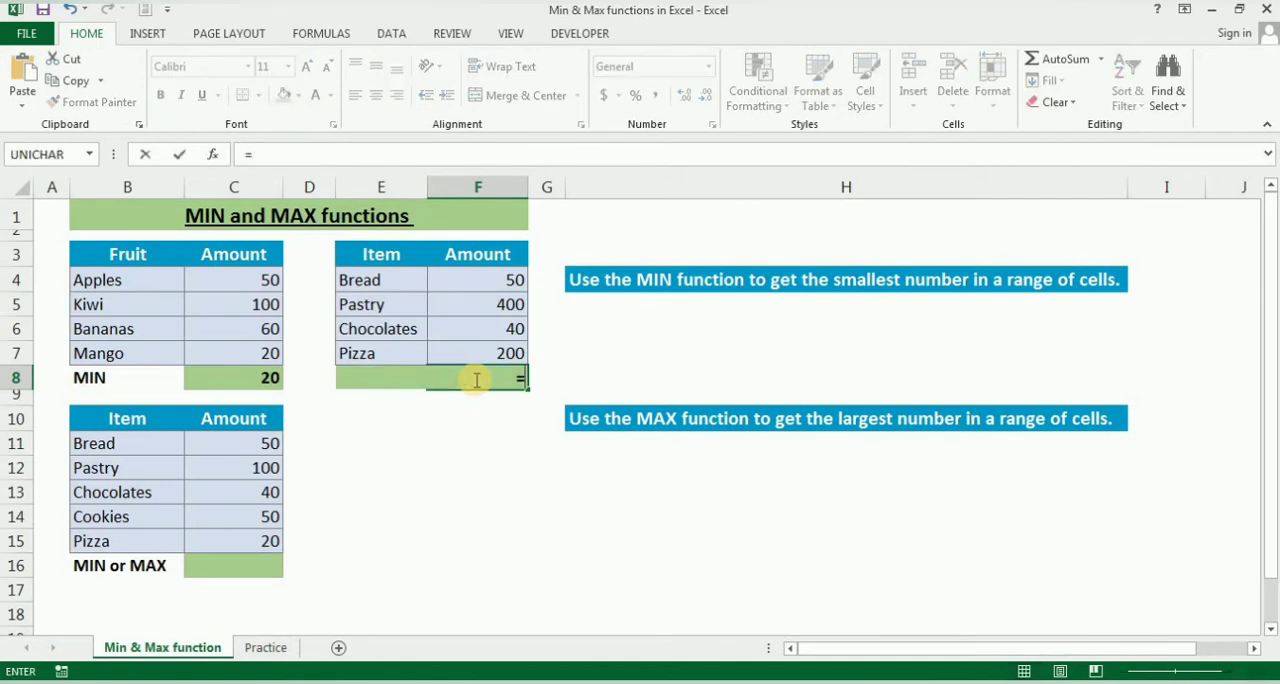
type("max(")
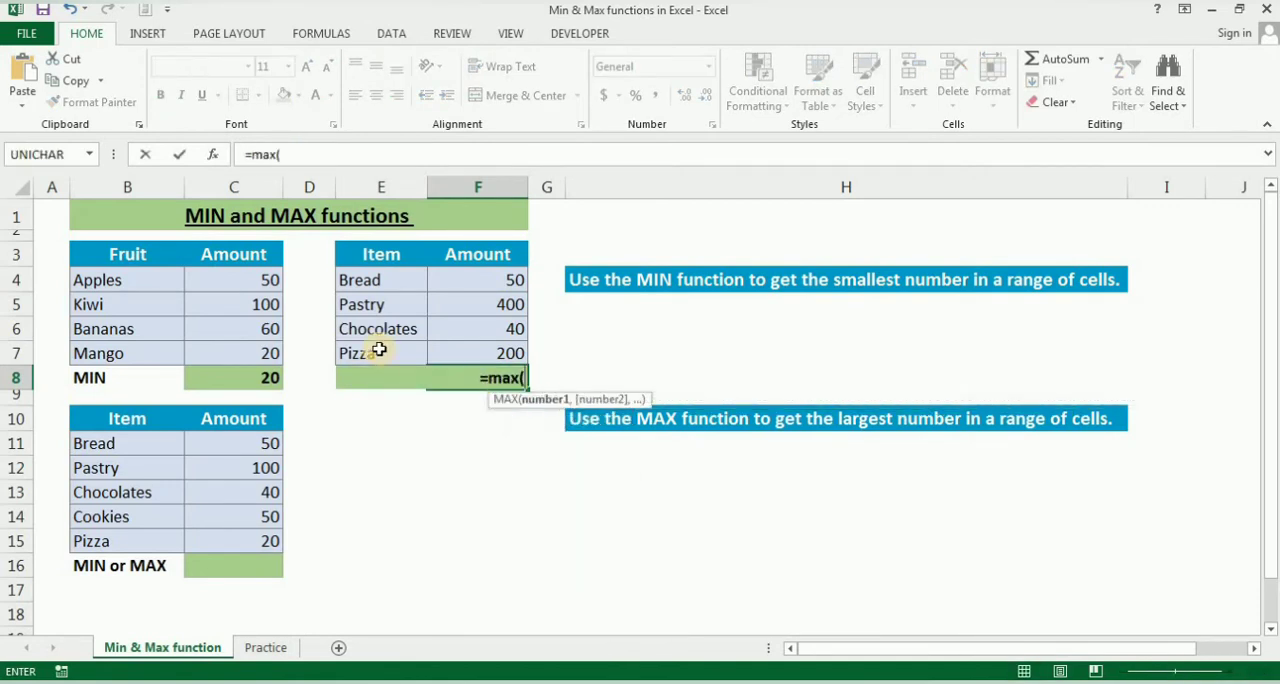
left_click_drag(465, 277, 480, 343)
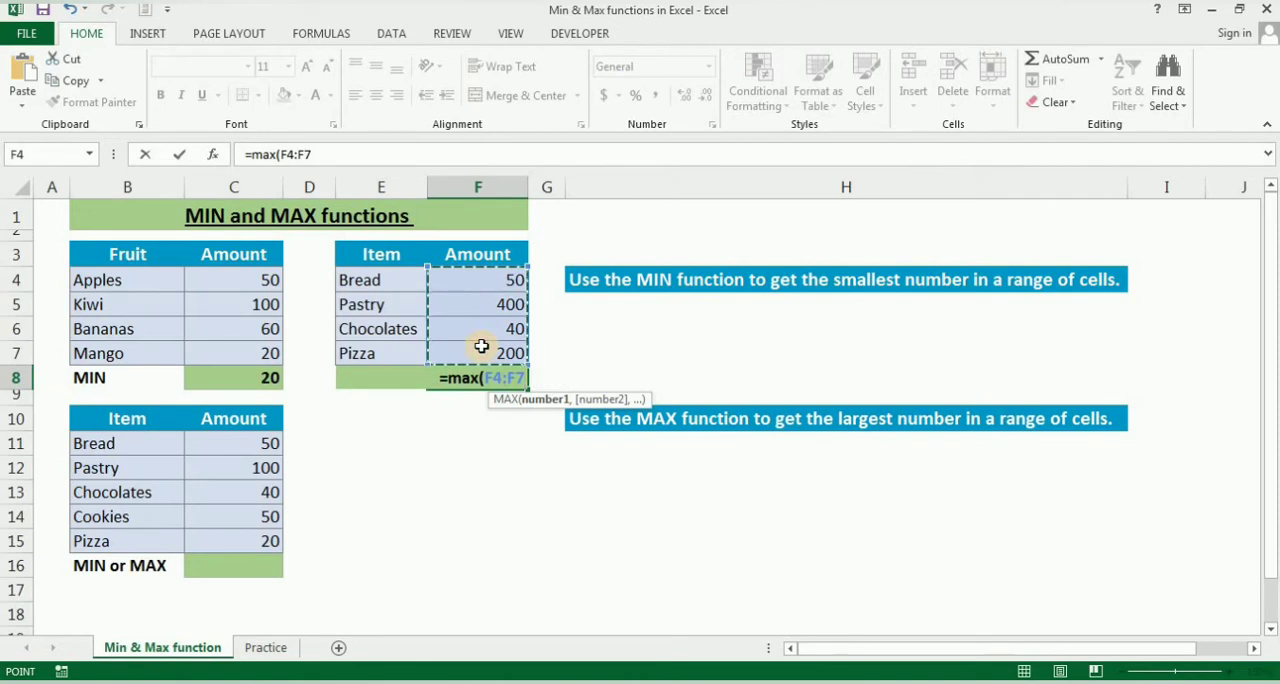
type(")")
key("Return")
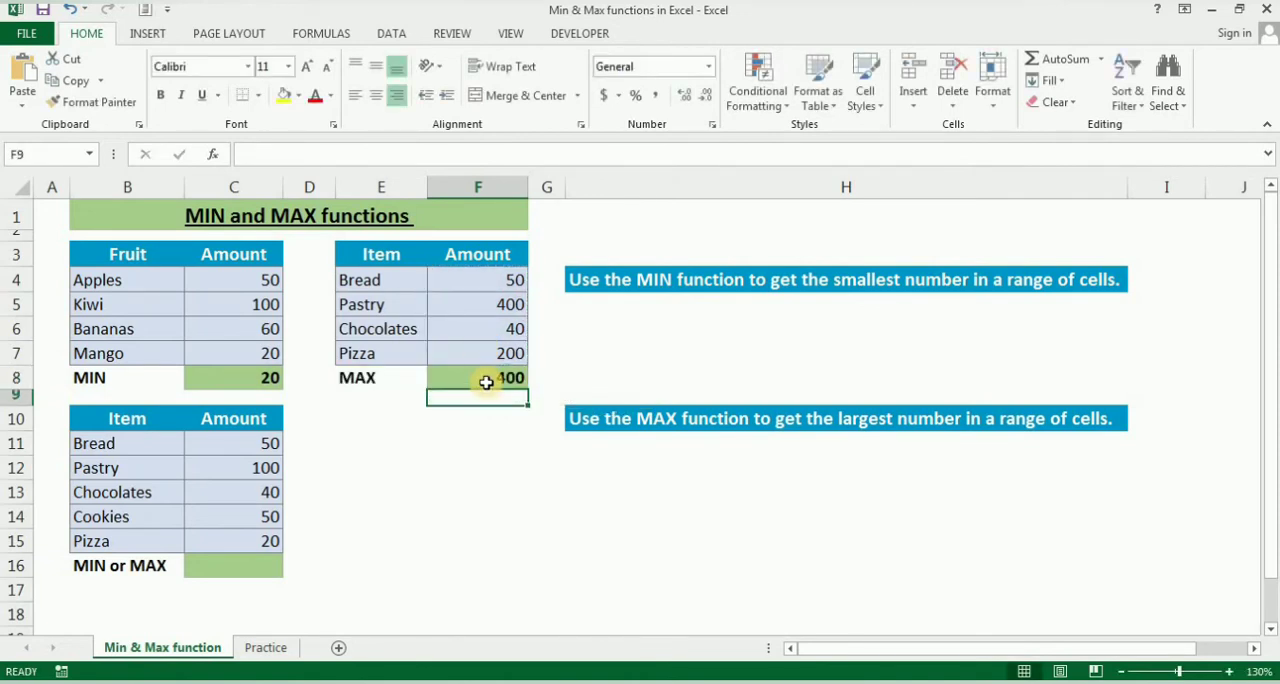
left_click(487, 381)
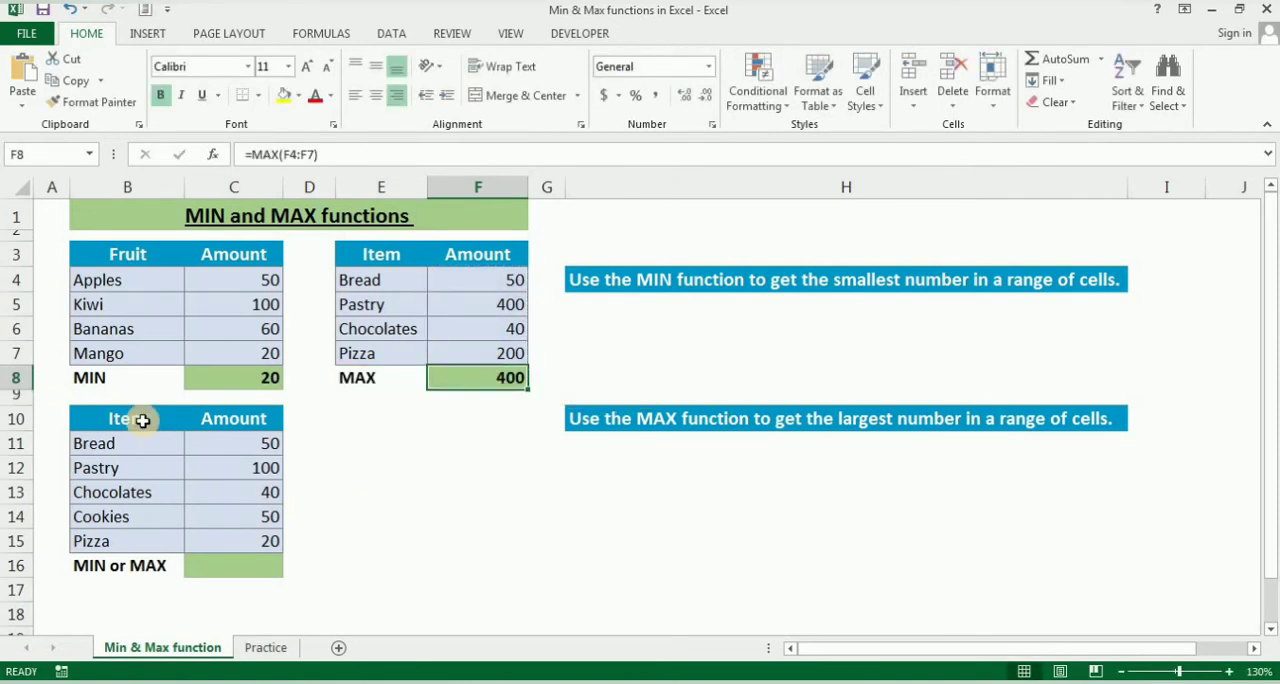
mouse_move(143, 421)
left_mouse_down()
mouse_move(171, 506)
mouse_move(227, 548)
left_mouse_up()
left_click(235, 563)
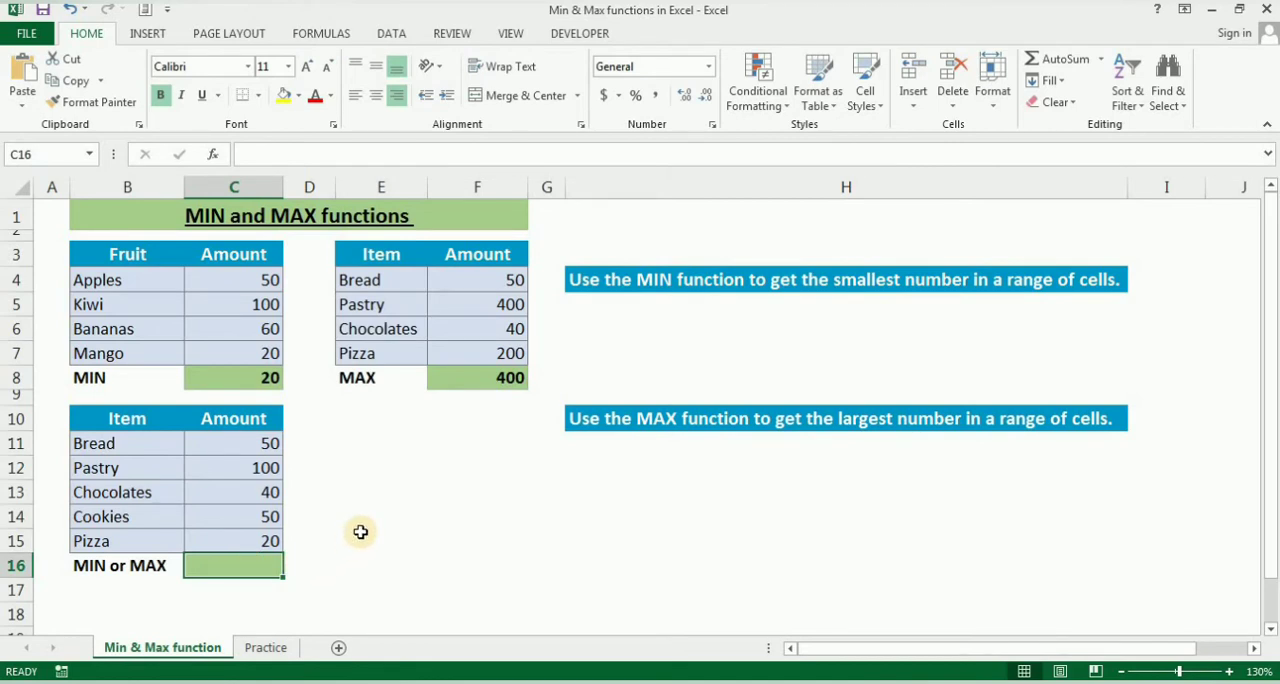
left_click_drag(127, 418, 256, 551)
left_click(257, 564)
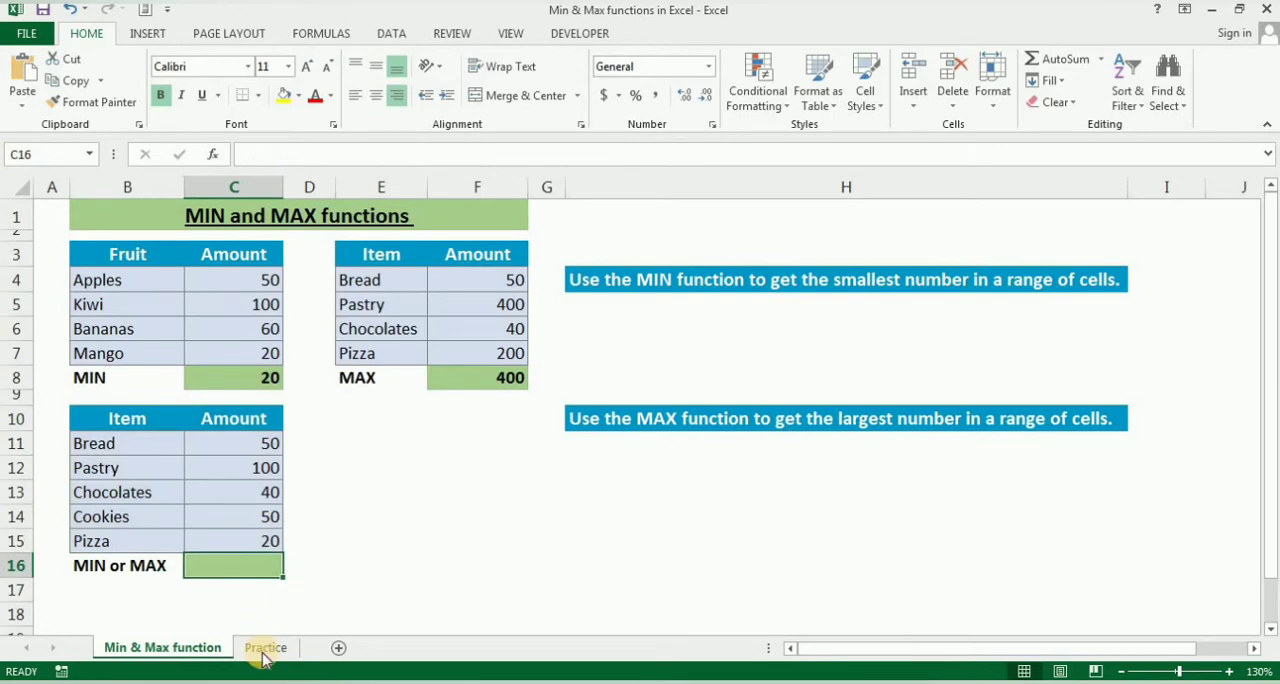
Open the Practice sheet and review the subject headings and the Max and Min rows of the result table.
left_click(266, 650)
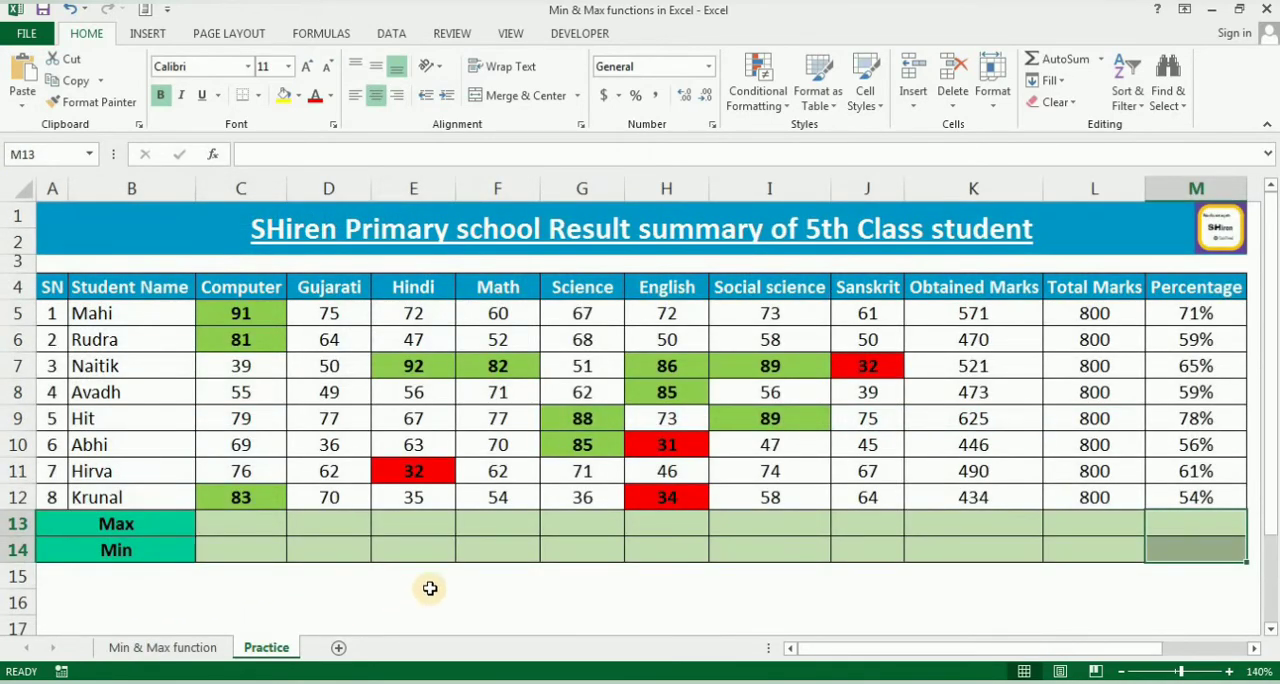
left_click(430, 588)
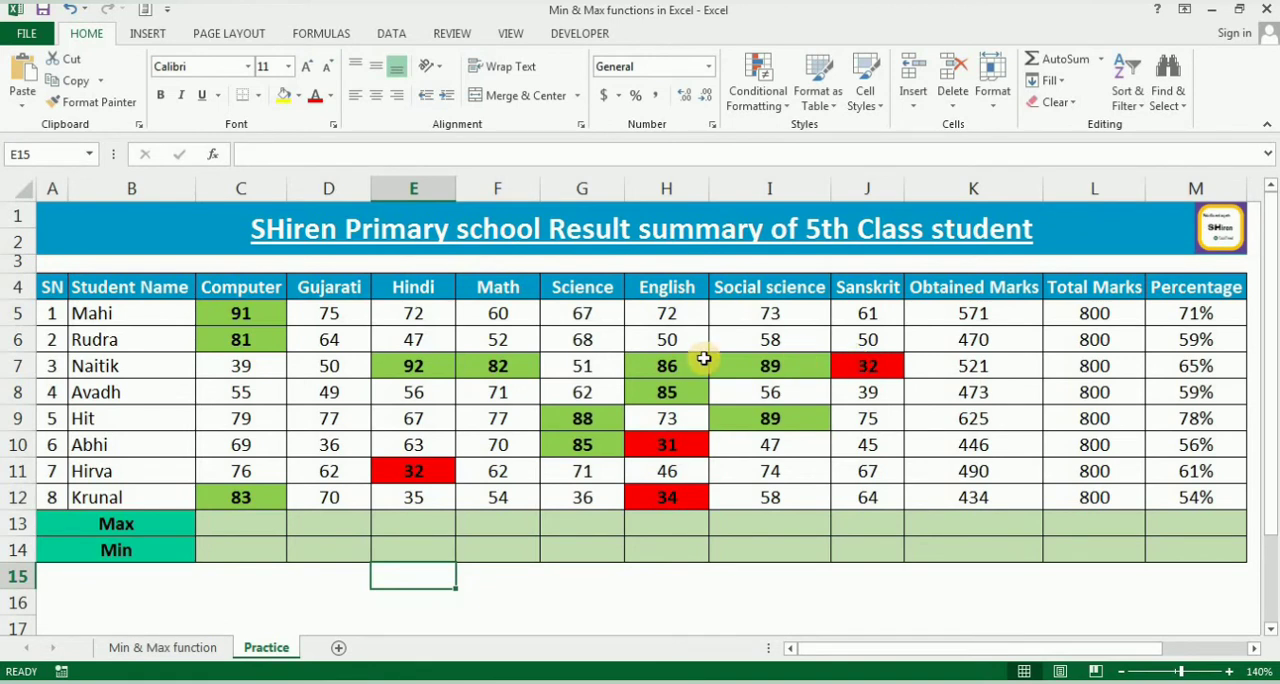
left_click(282, 284)
left_click_drag(284, 282, 859, 277)
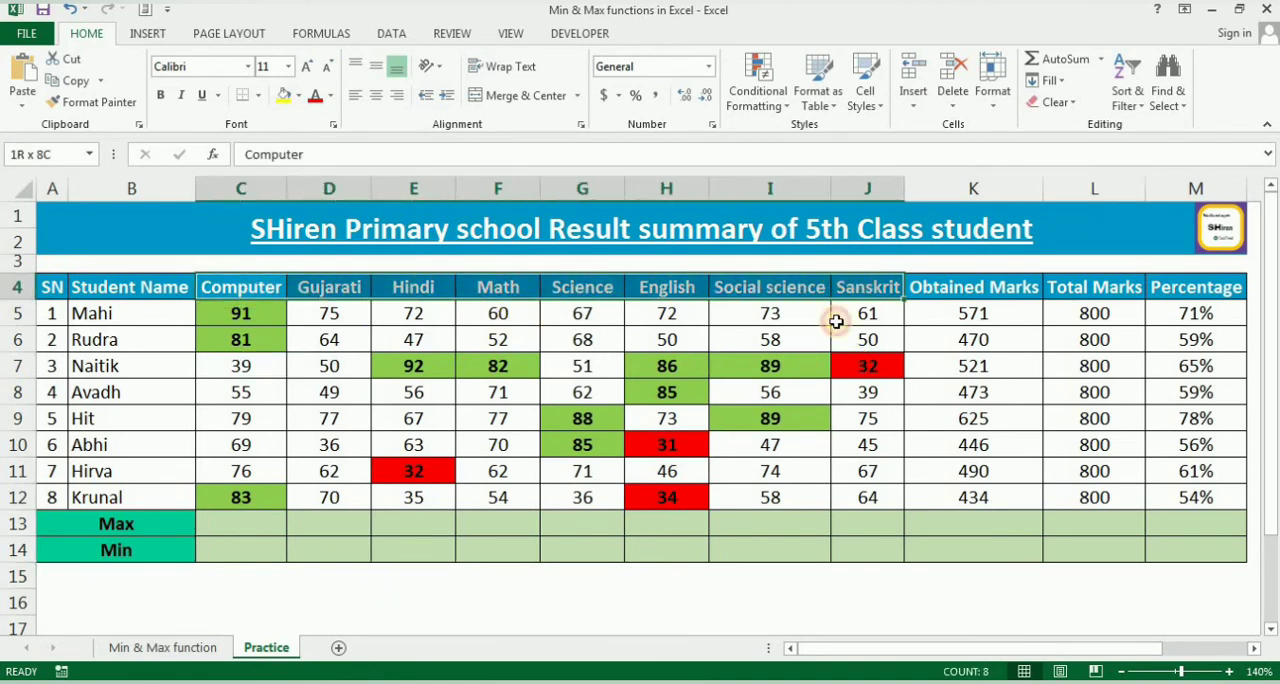
left_click(246, 289)
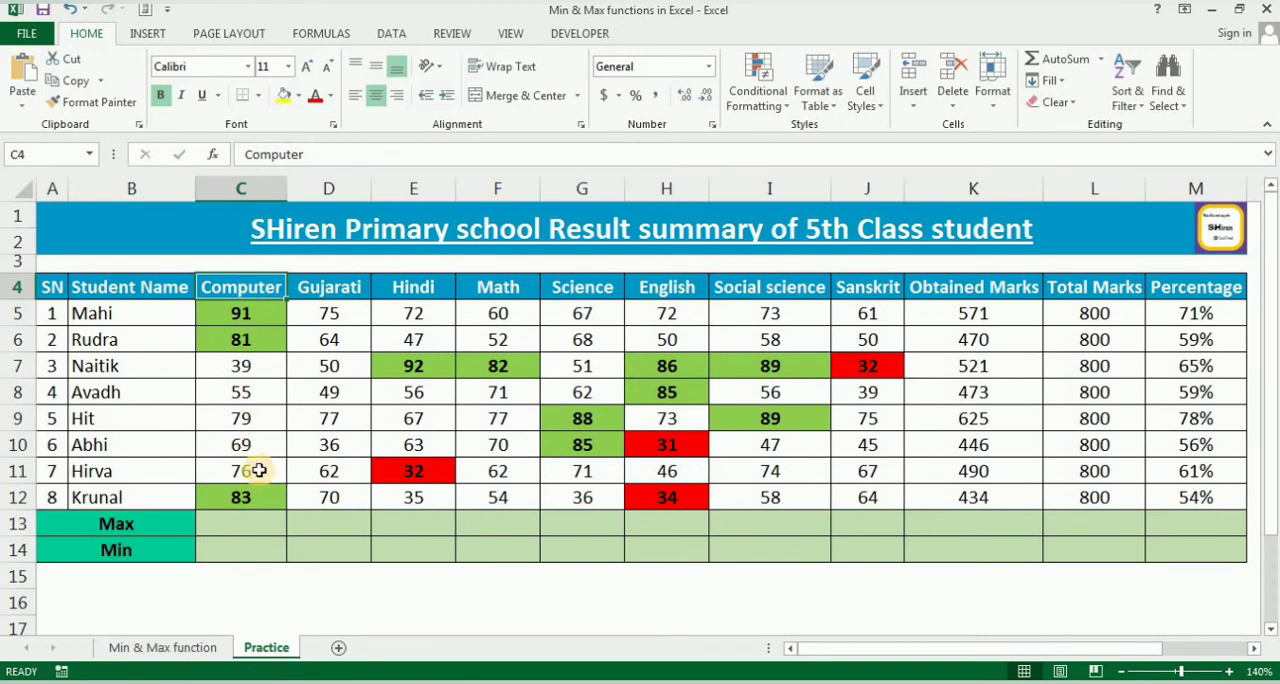
left_click(157, 547)
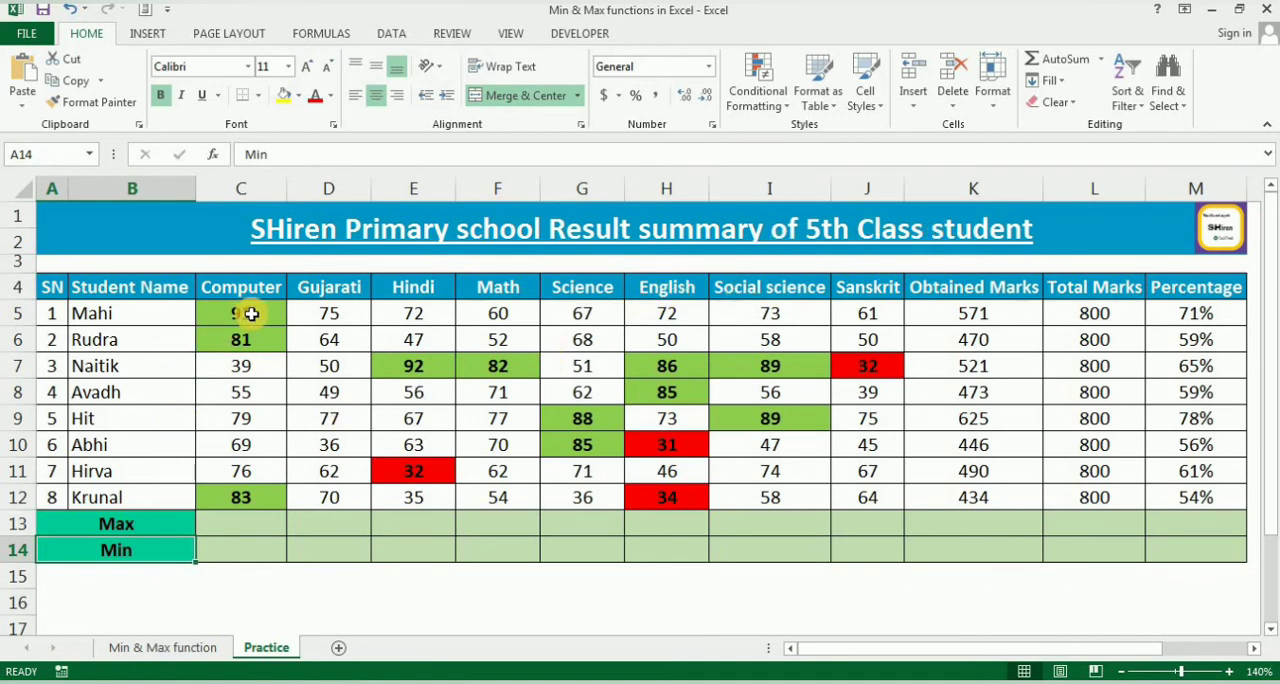
Enter =MAX(C5:C12) in C13 for the highest mark in the Computer column.
left_click(247, 526)
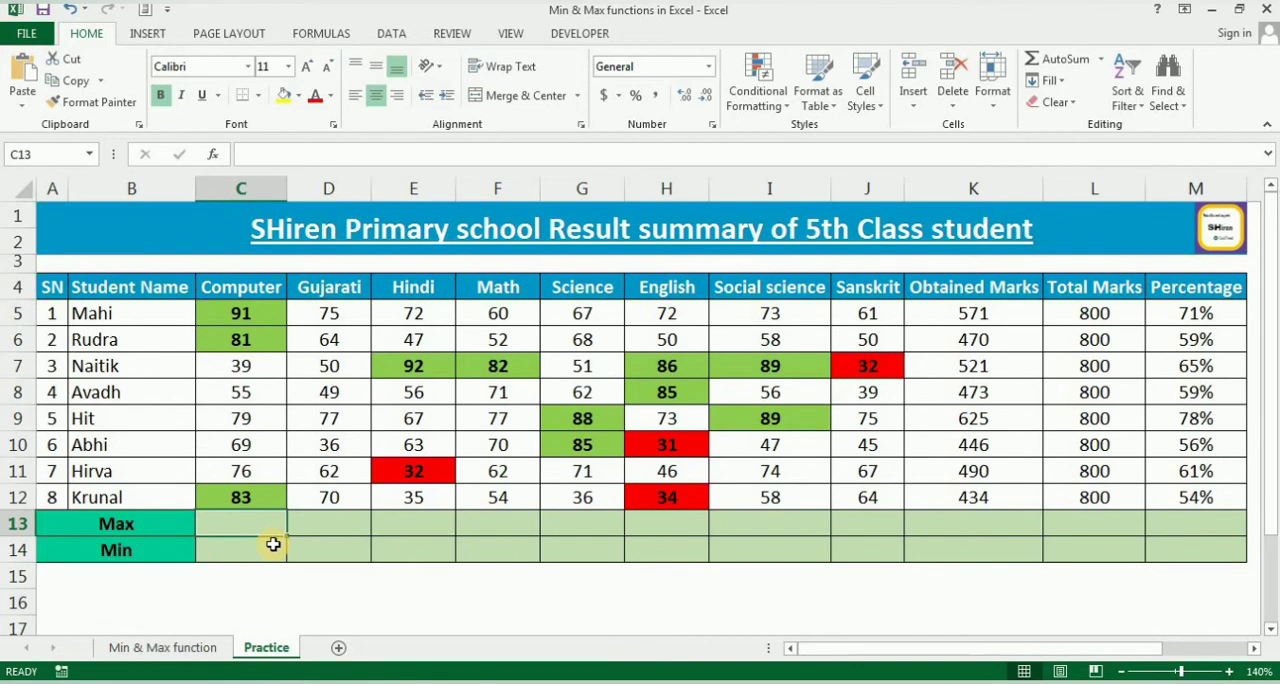
type("=ma")
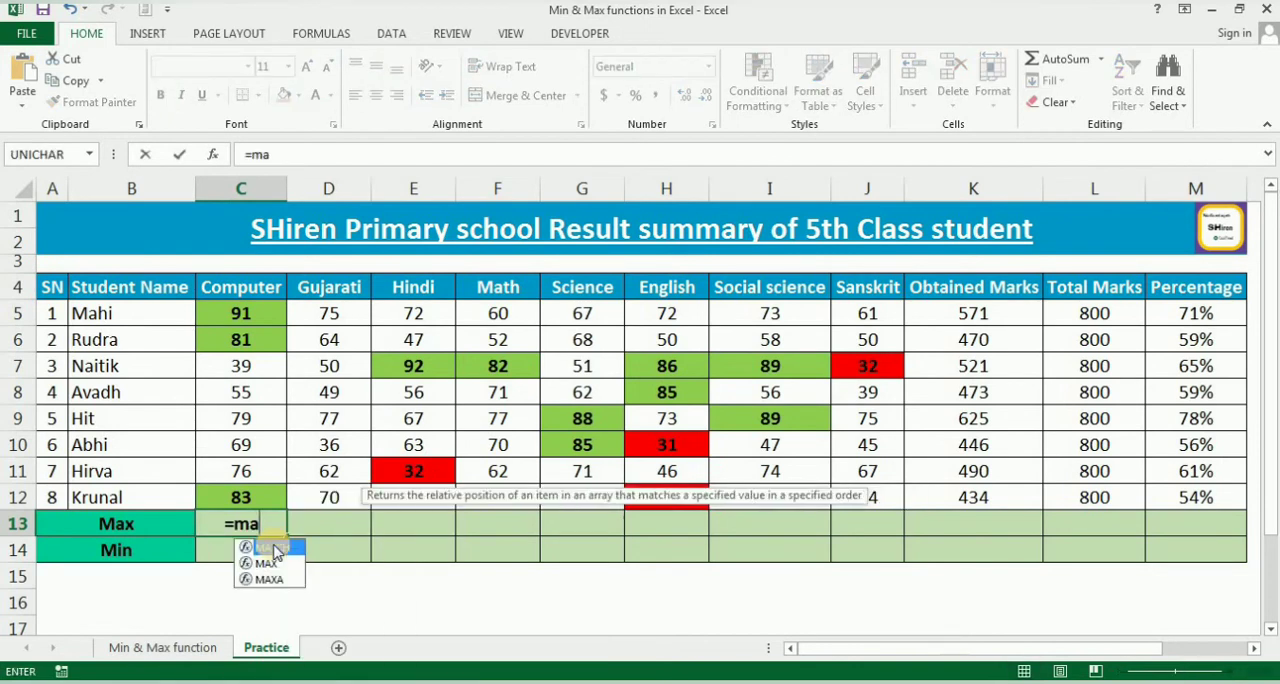
type("x(")
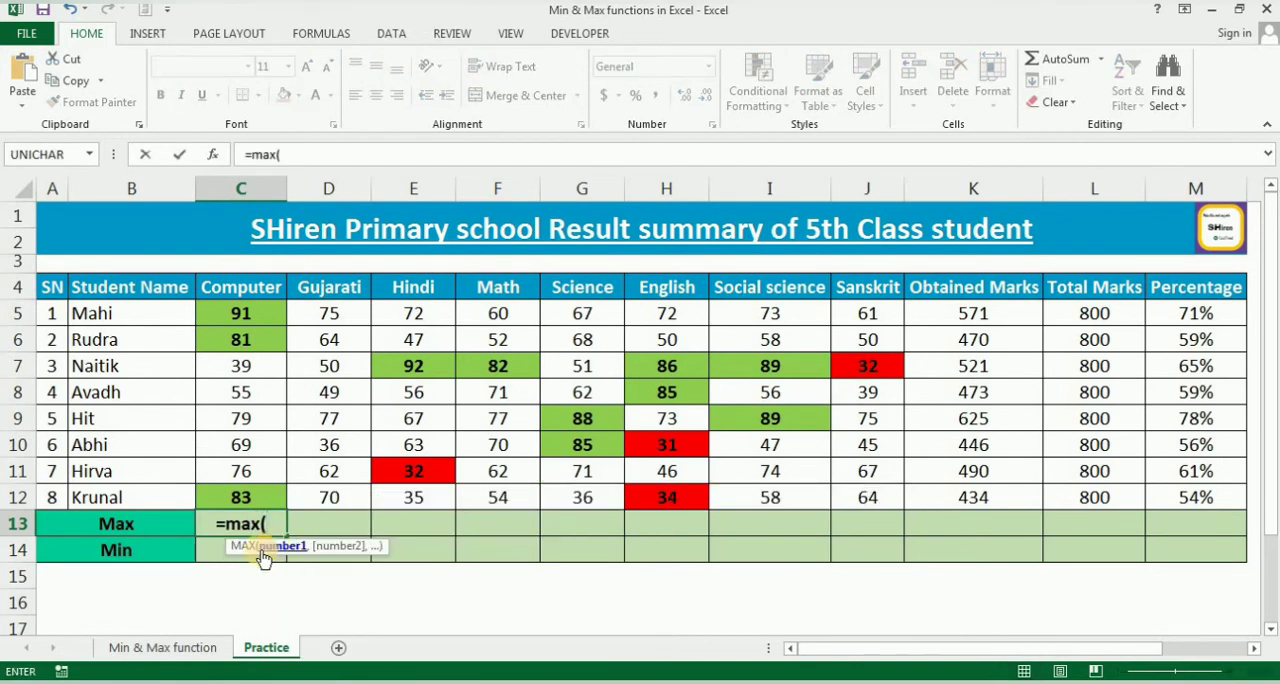
left_click_drag(241, 313, 263, 497)
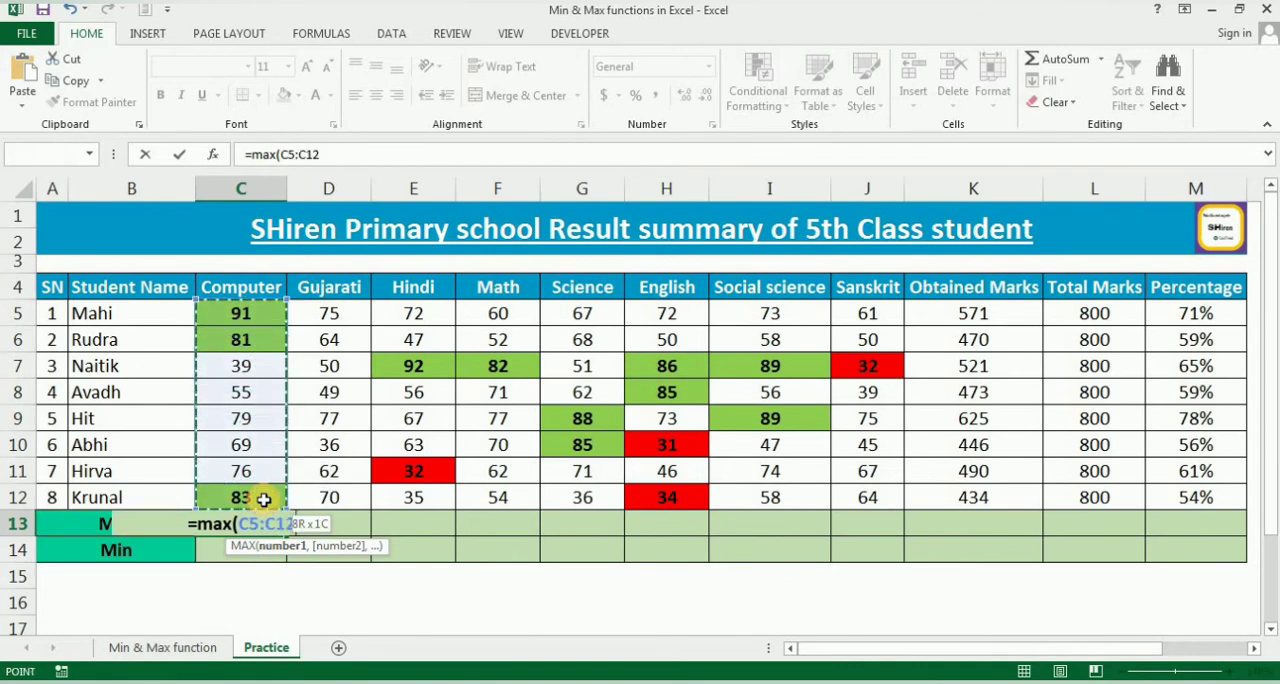
type(")")
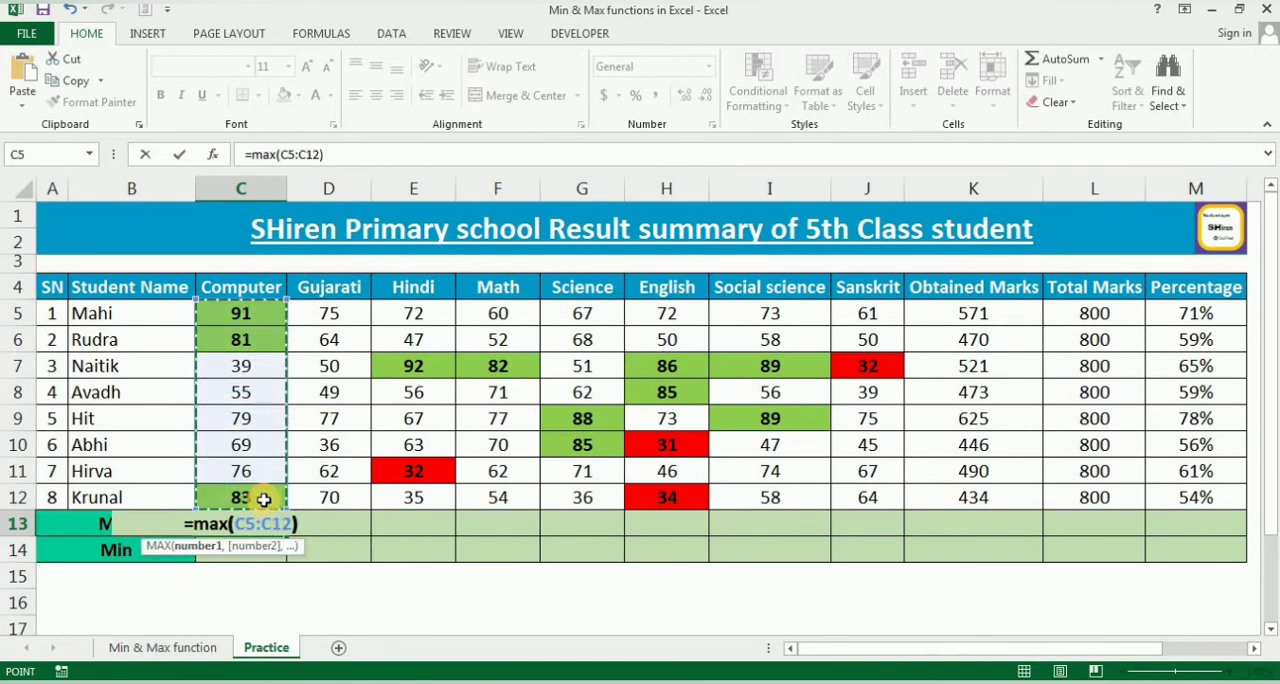
key("Return")
Enter =MIN(C5:C12) in C14 for the lowest mark in the Computer column.
type("=")
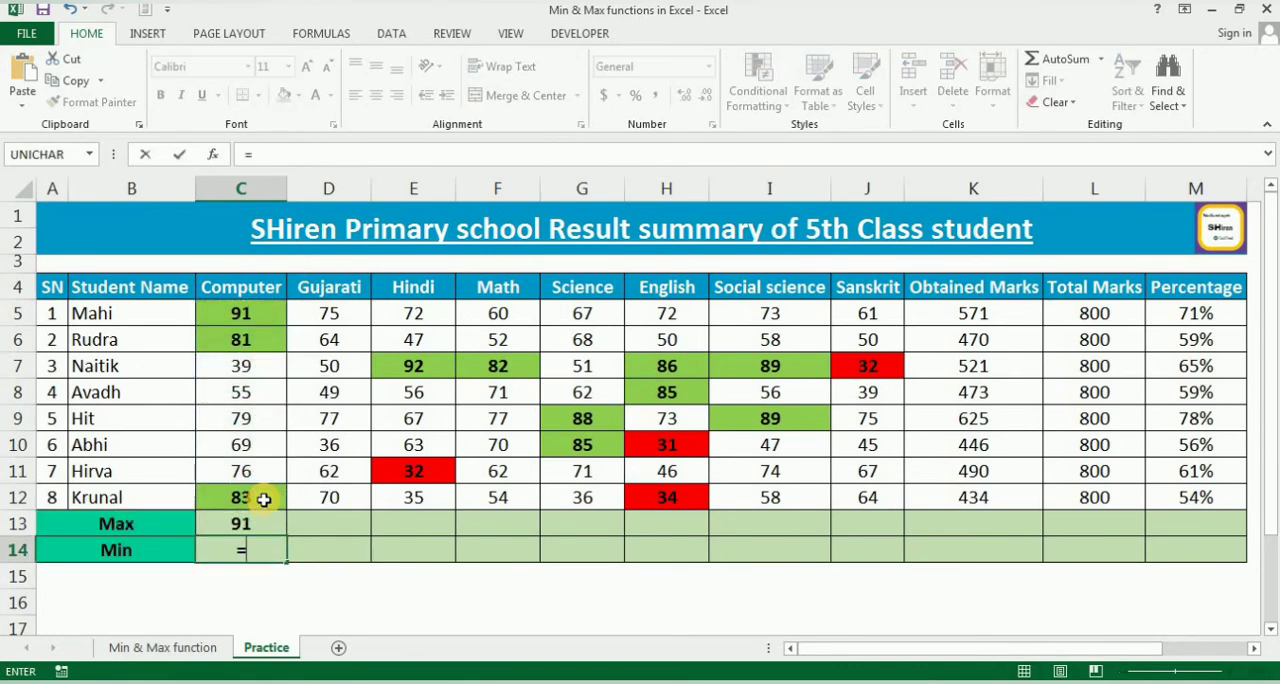
type("min")
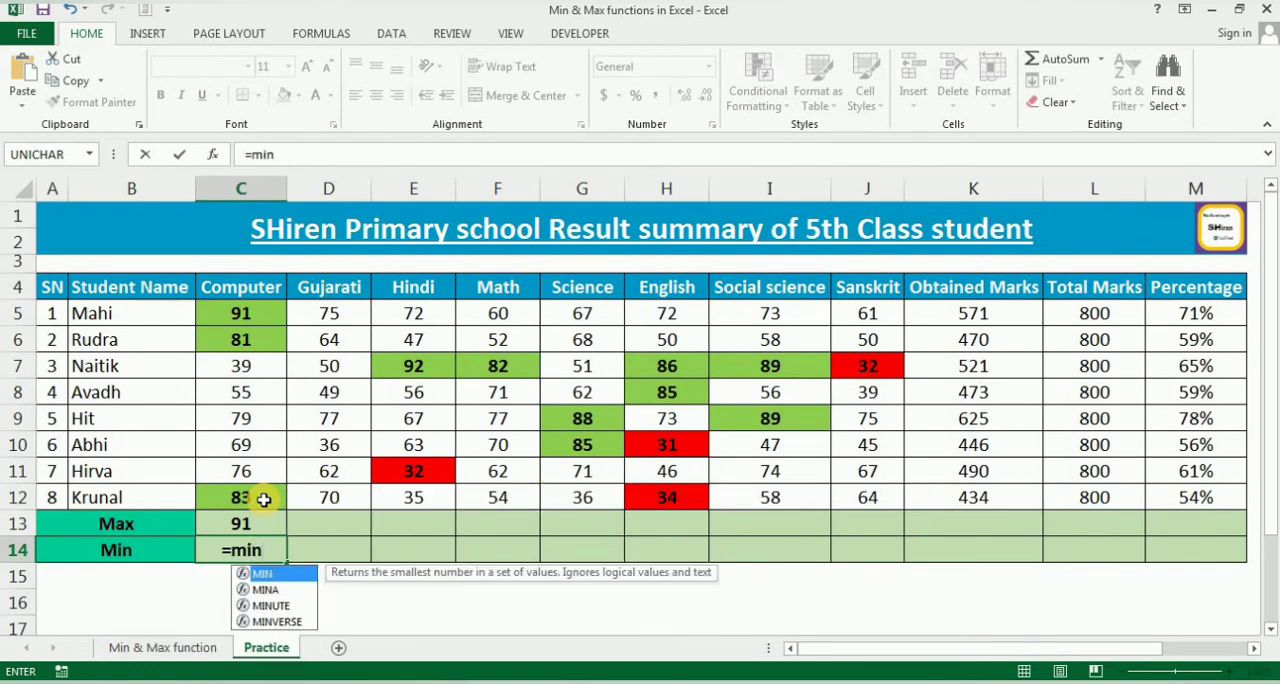
type("(")
left_click(242, 314)
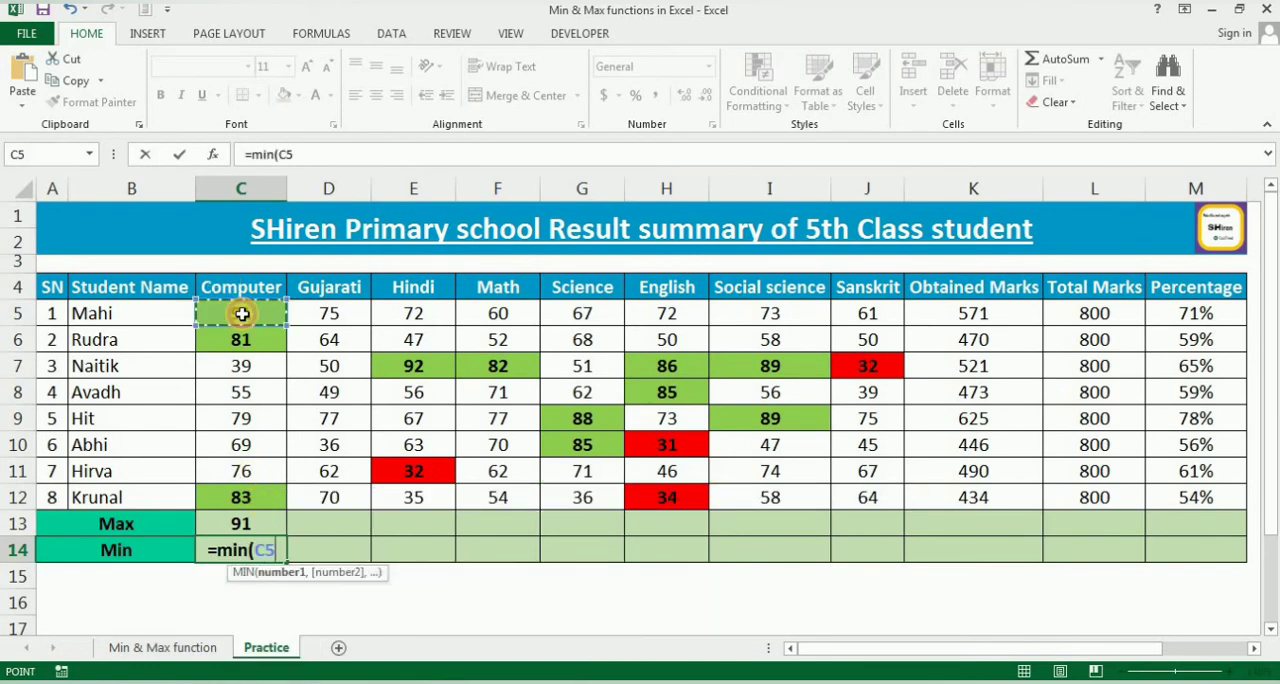
left_click_drag(242, 314, 268, 498)
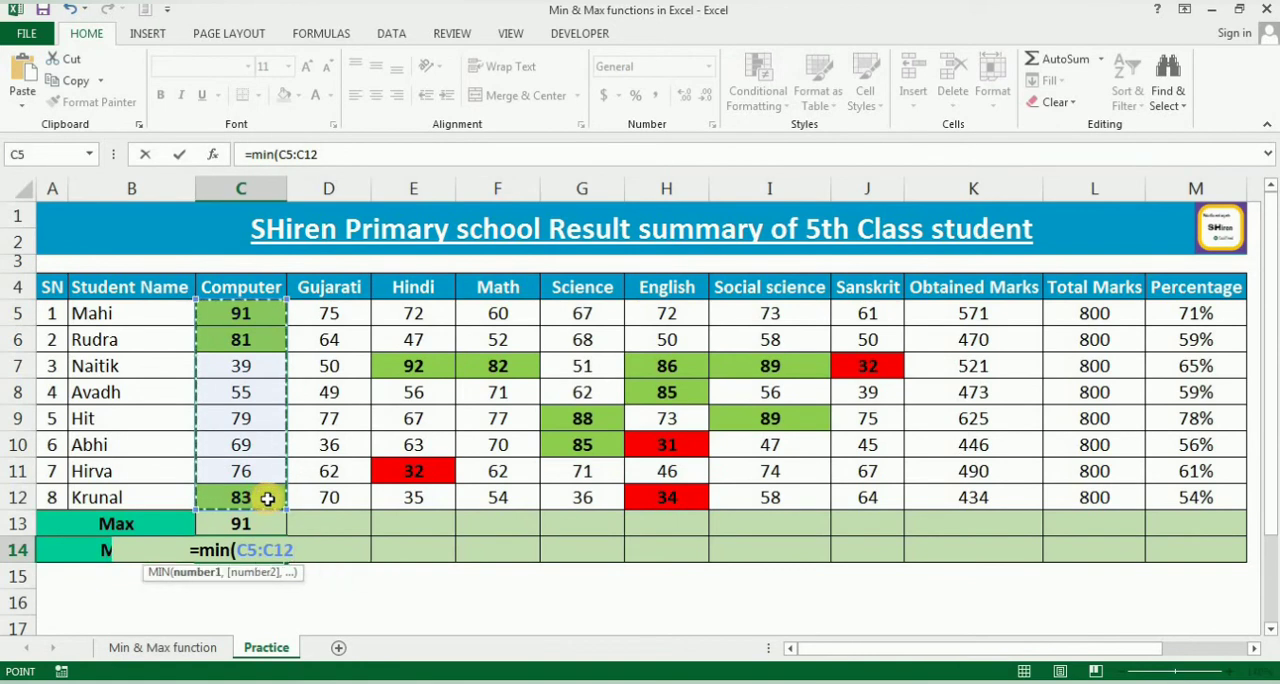
type(")")
key("Return")
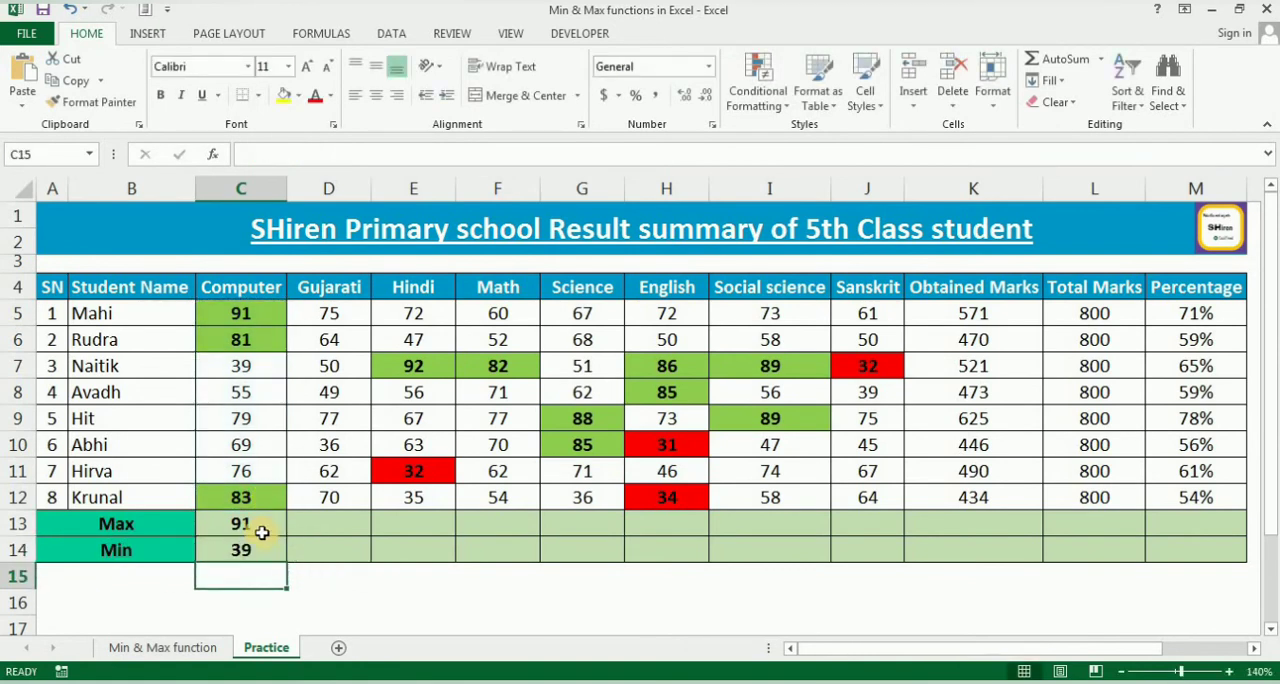
Fill the Computer column's Max and Min formulas across through the Percentage column, checking the copied Max formula in D13.
left_click(260, 527)
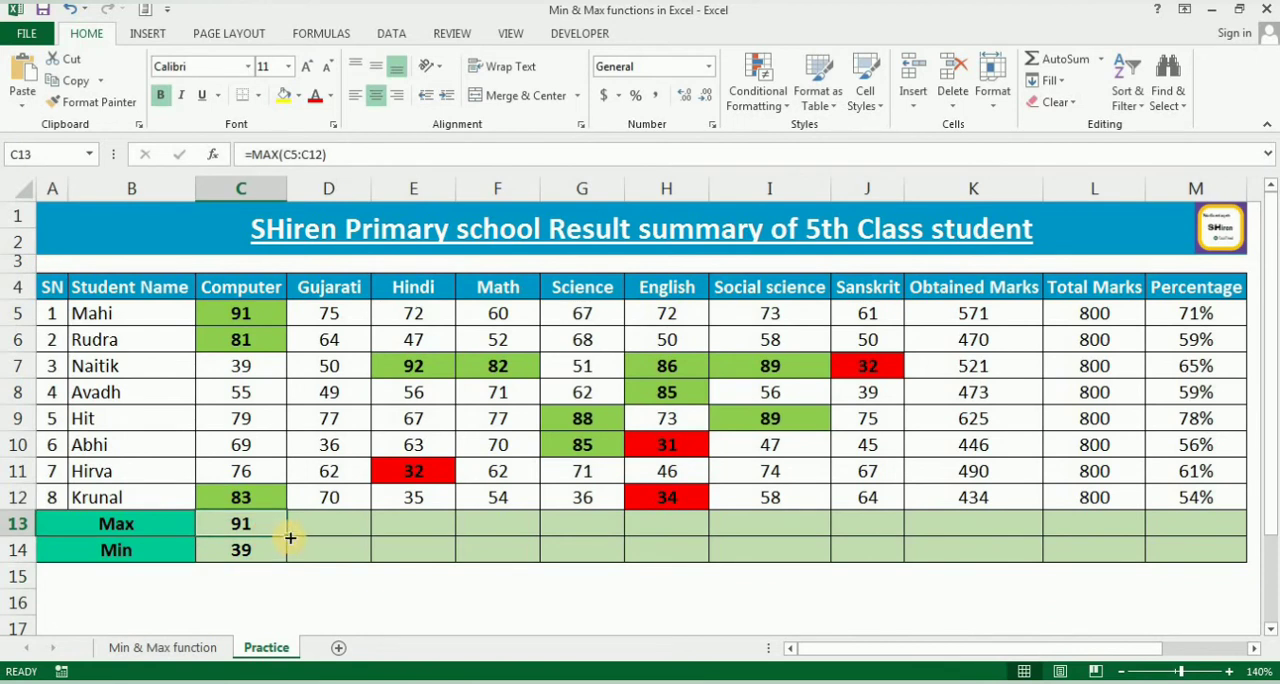
left_click_drag(289, 538, 1200, 531)
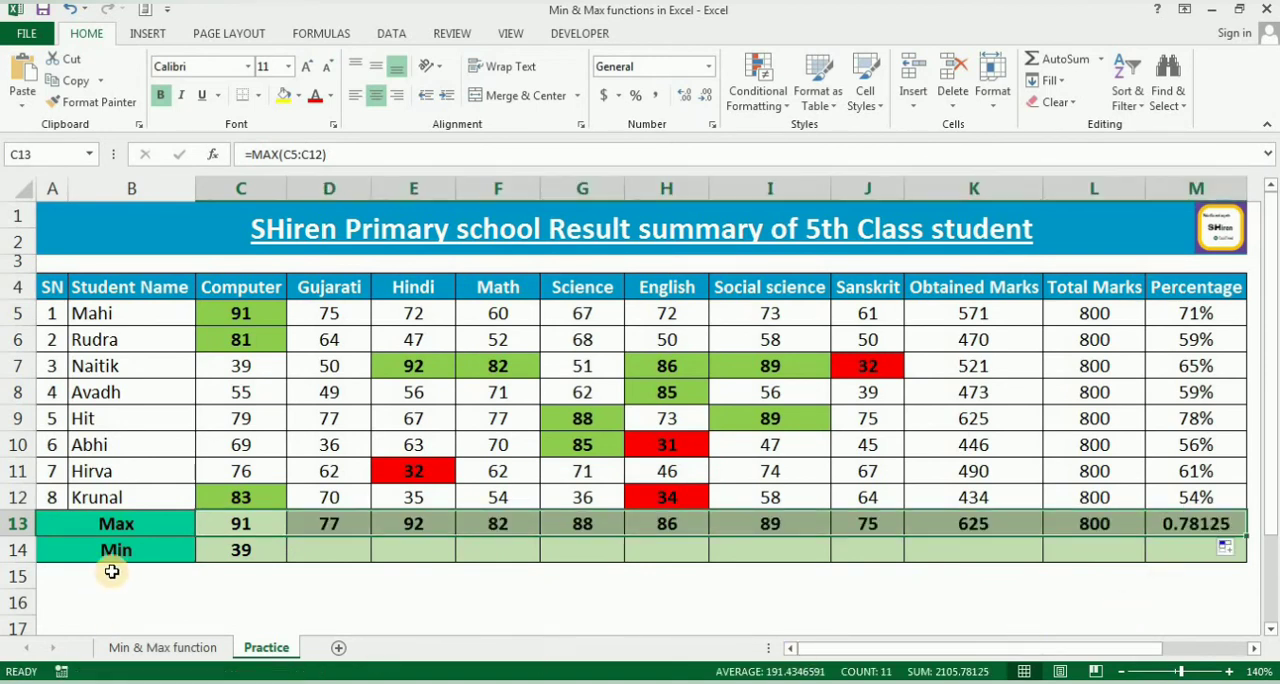
left_click(260, 518)
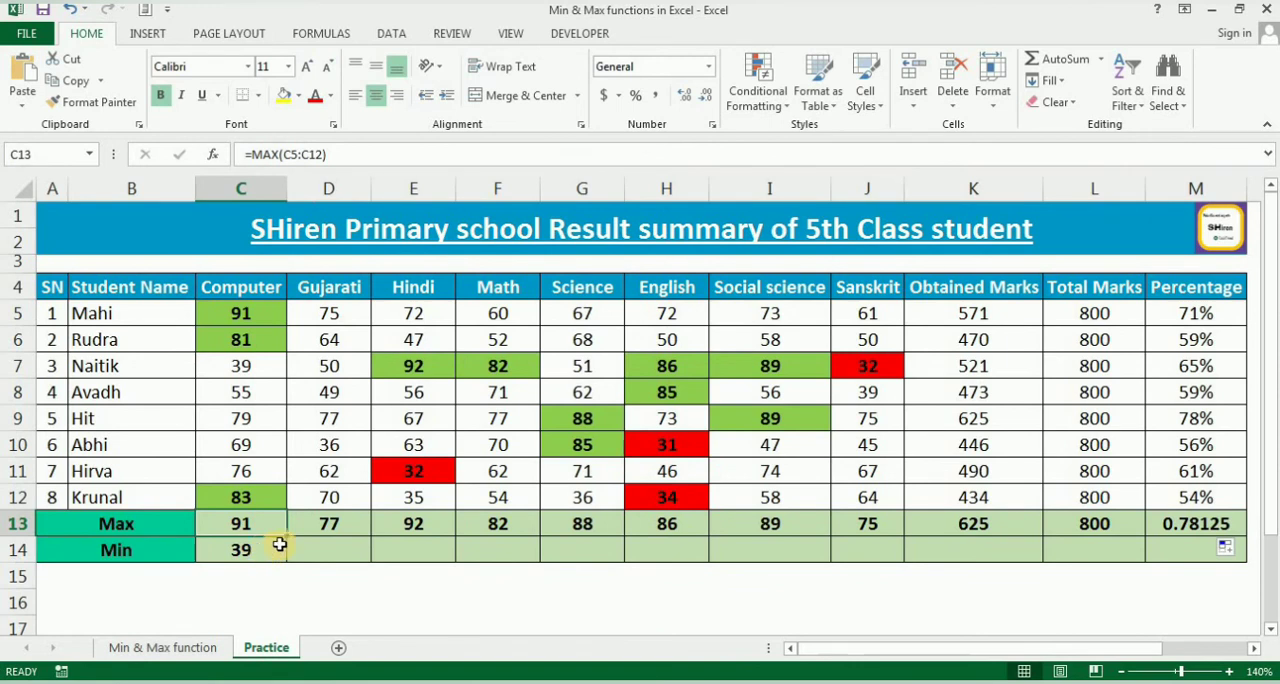
key("Right")
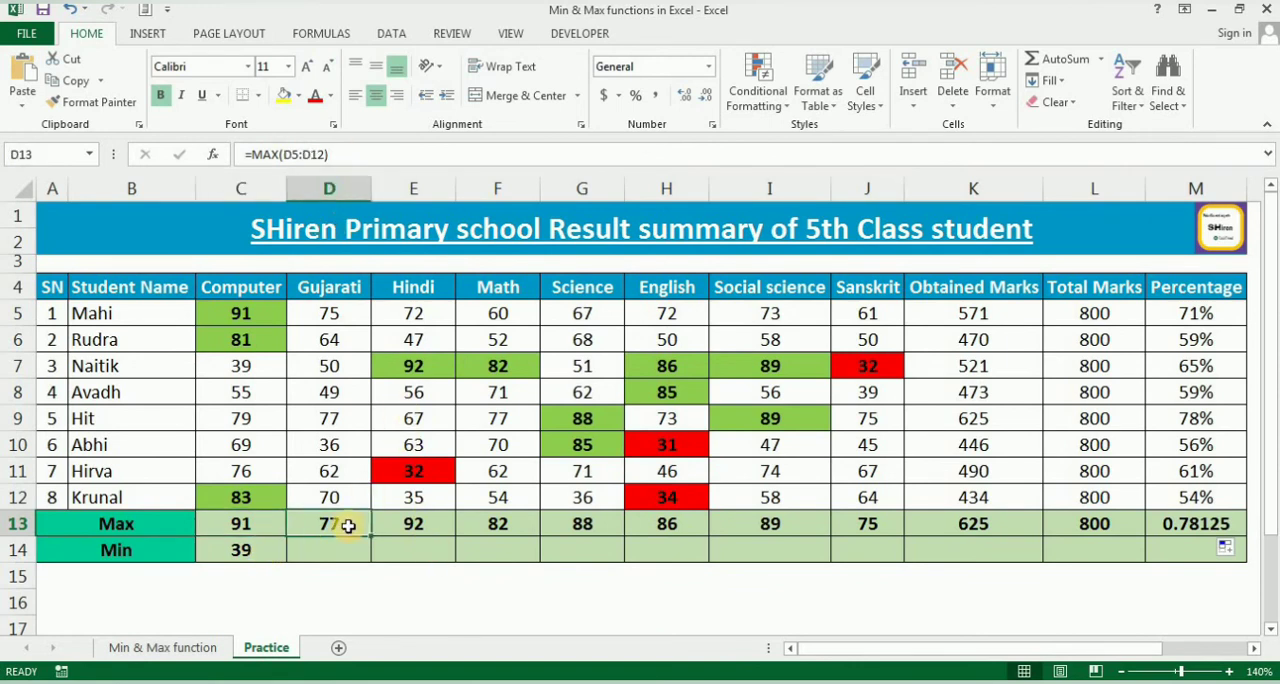
left_click(255, 545)
left_click_drag(287, 563, 1206, 562)
Format the Percentage column's Max and Min cells M13:M14 with the Percent style.
left_click(1206, 524)
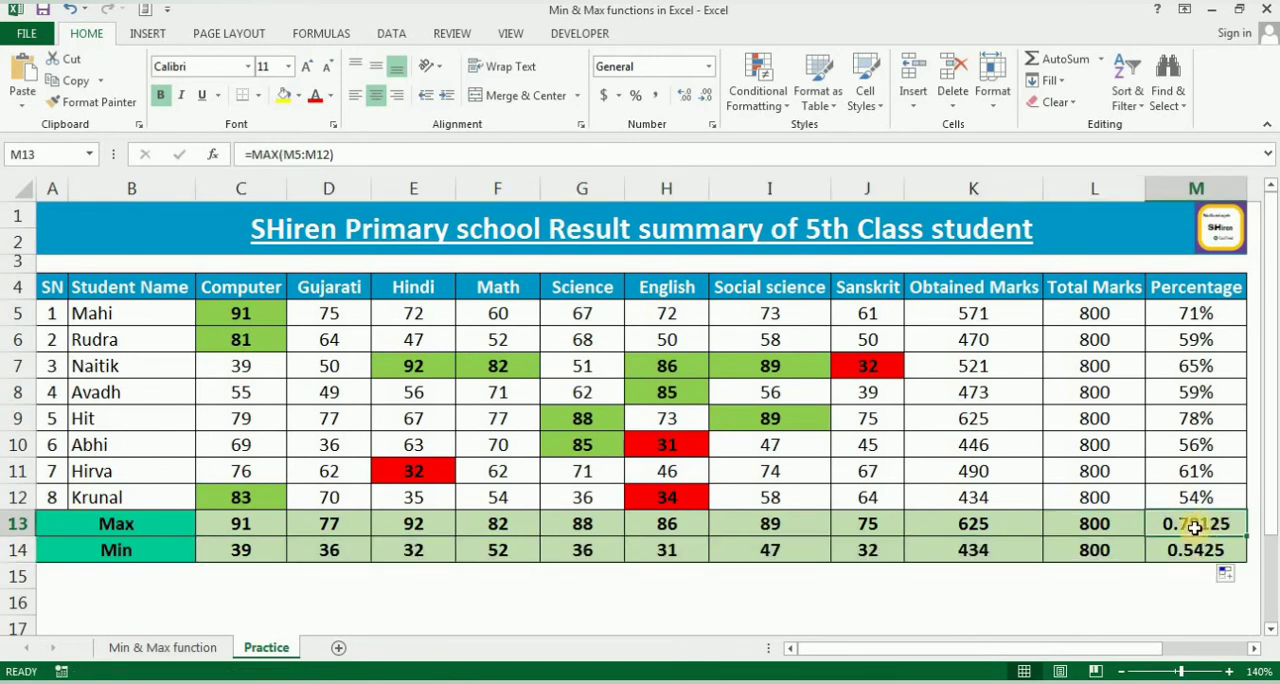
left_click(1140, 603)
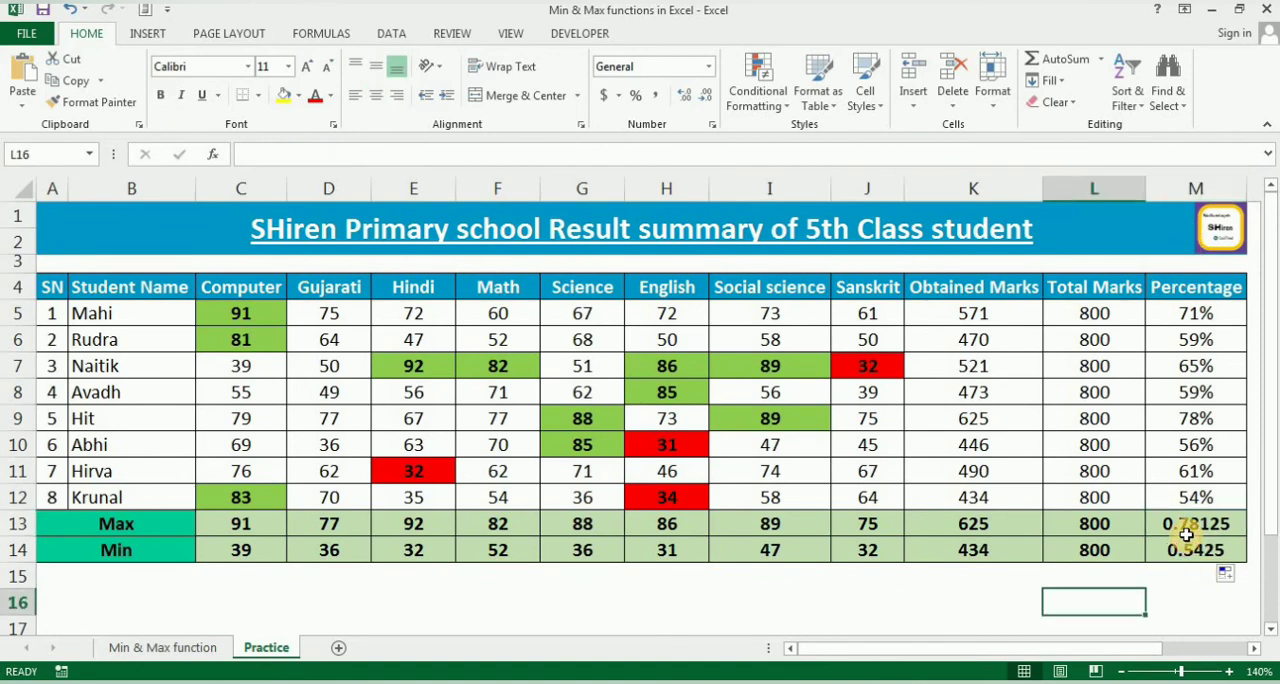
left_click_drag(1186, 533, 1203, 557)
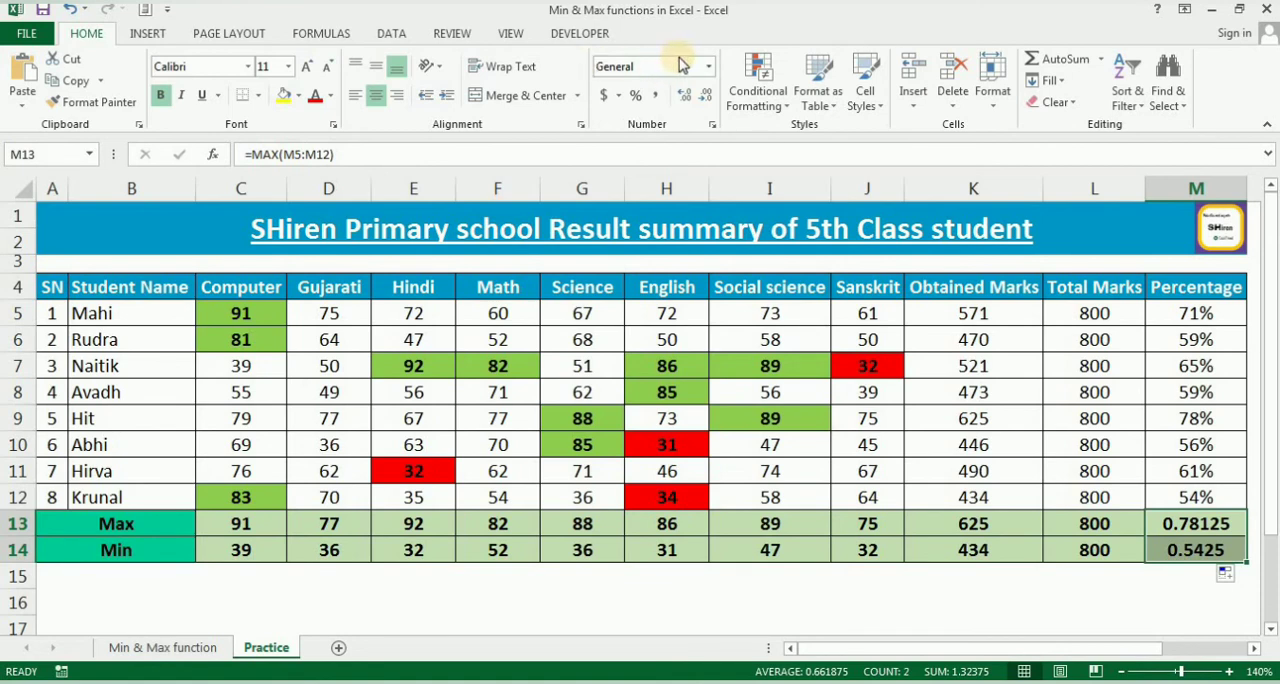
left_click(638, 100)
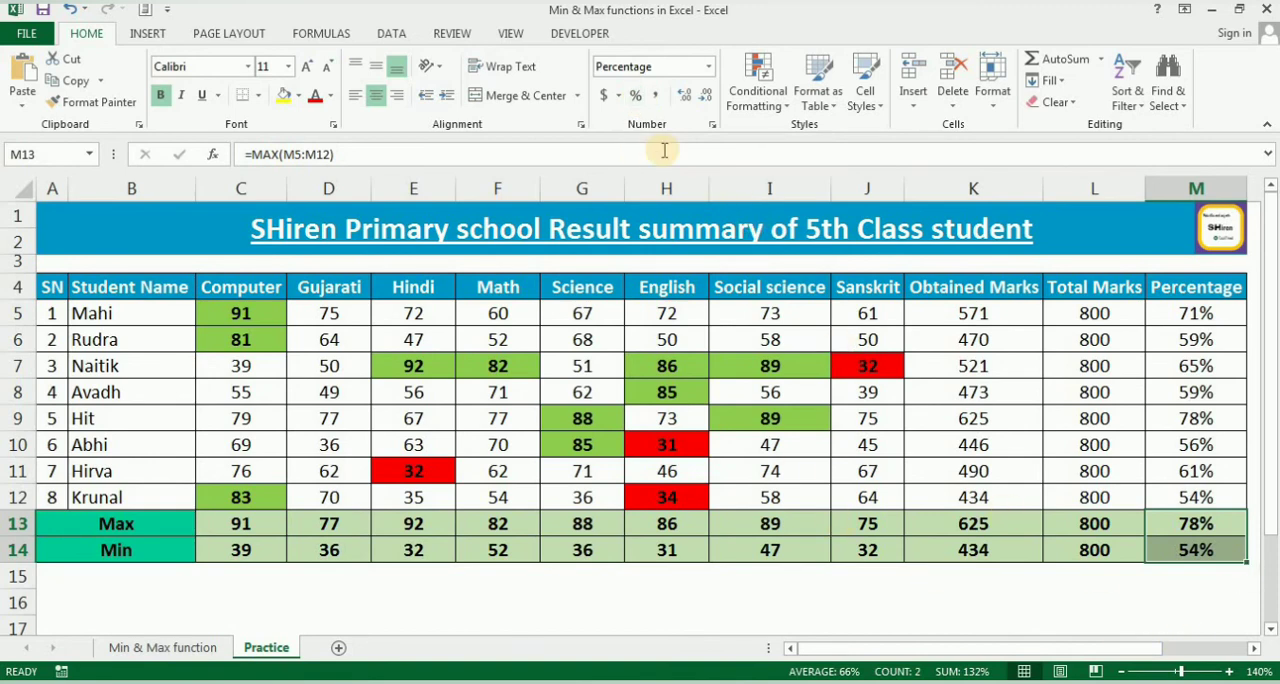
left_click(1185, 600)
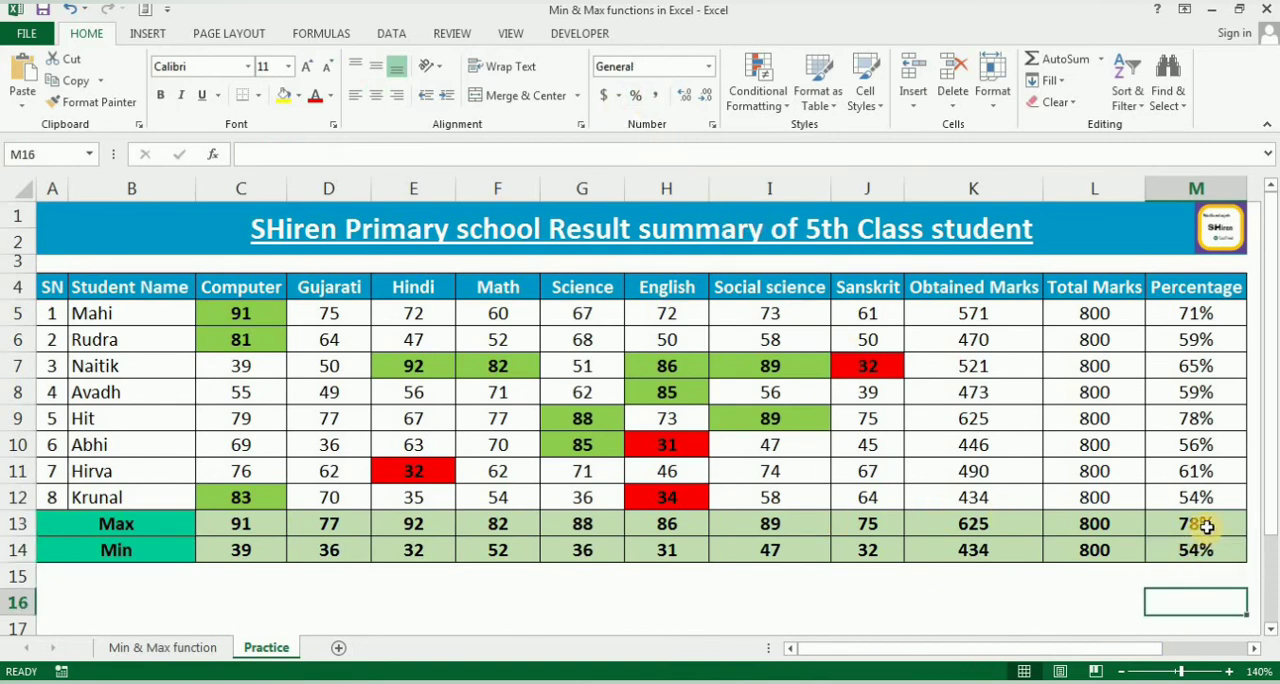
Review the Max and Min rows across the table, comparing the Computer and Hindi columns with their results.
left_click_drag(1207, 527, 1200, 545)
left_click(971, 580)
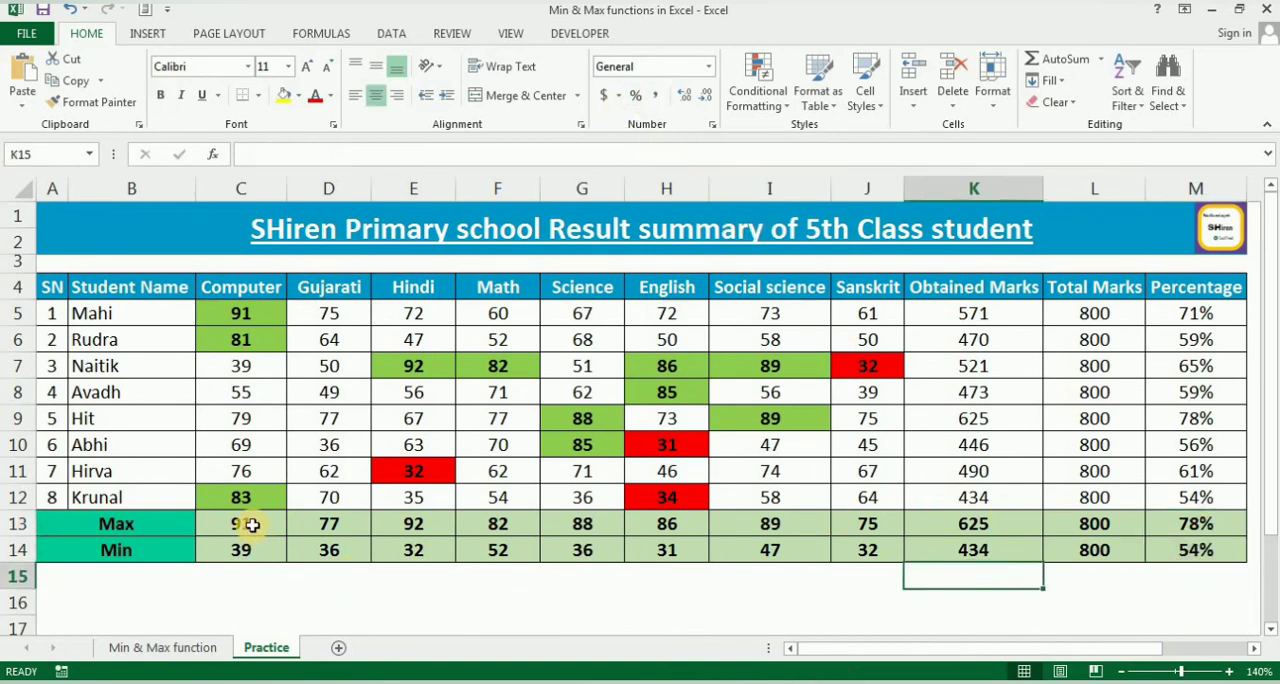
left_click_drag(251, 525, 856, 560)
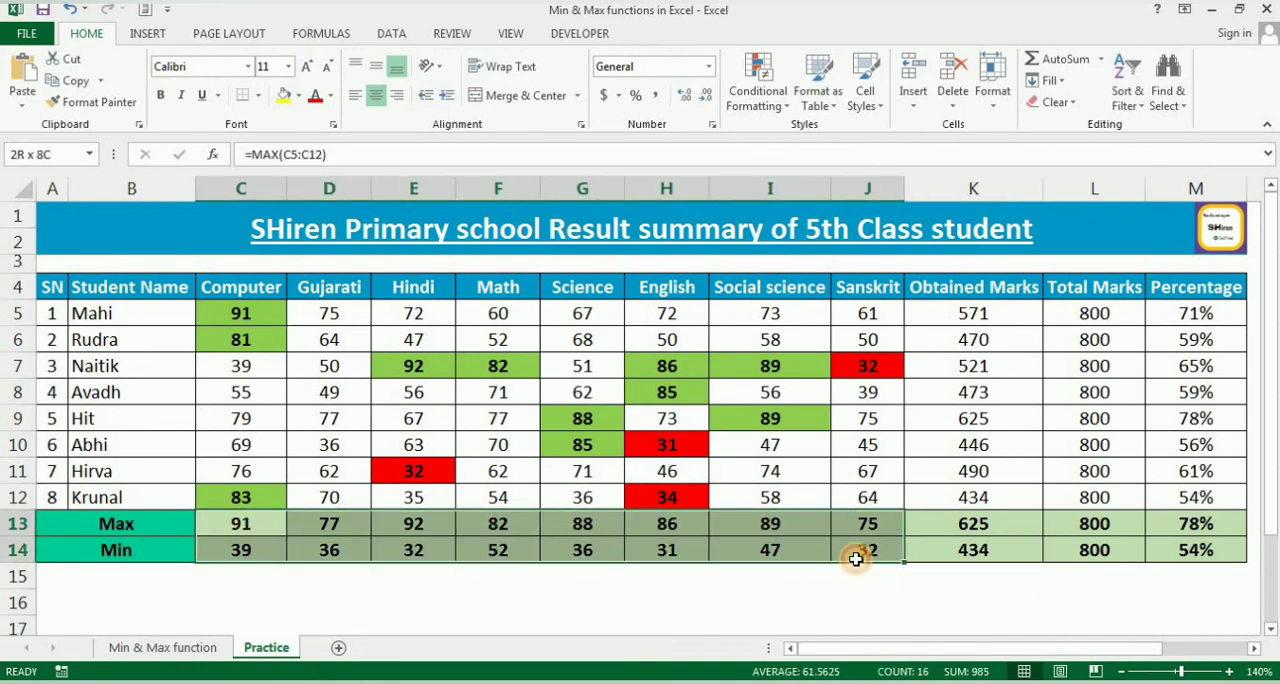
left_click(515, 576)
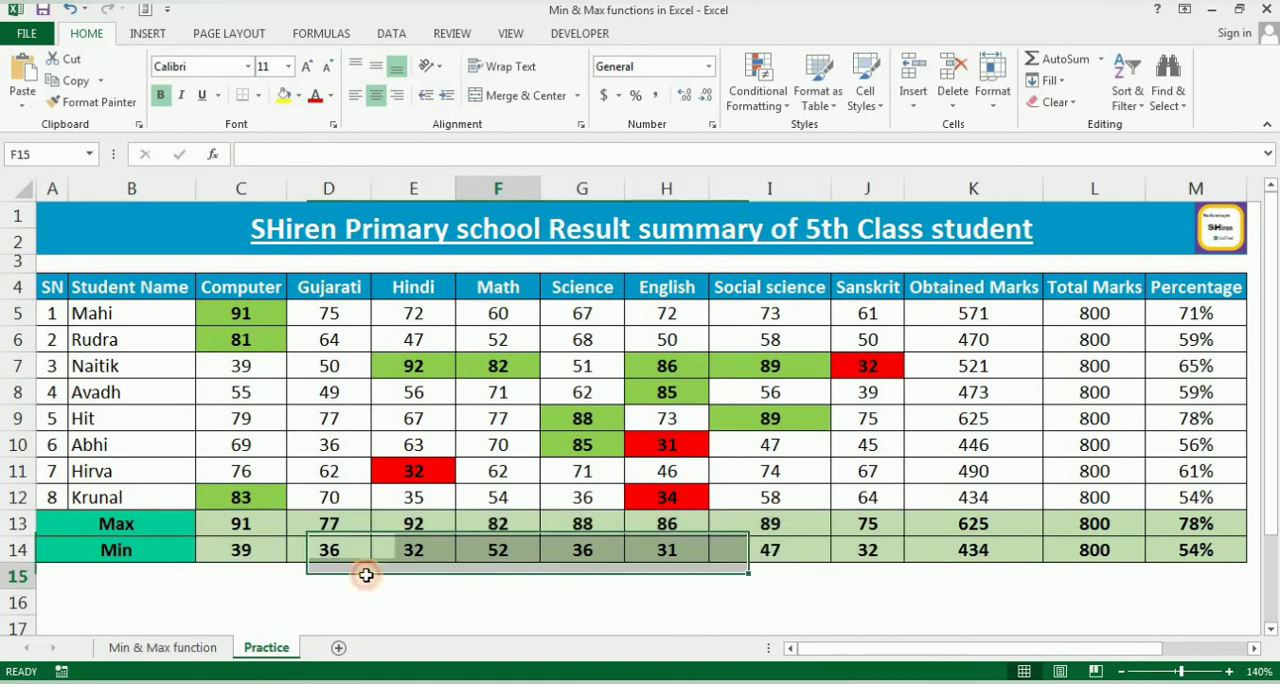
left_click(249, 525)
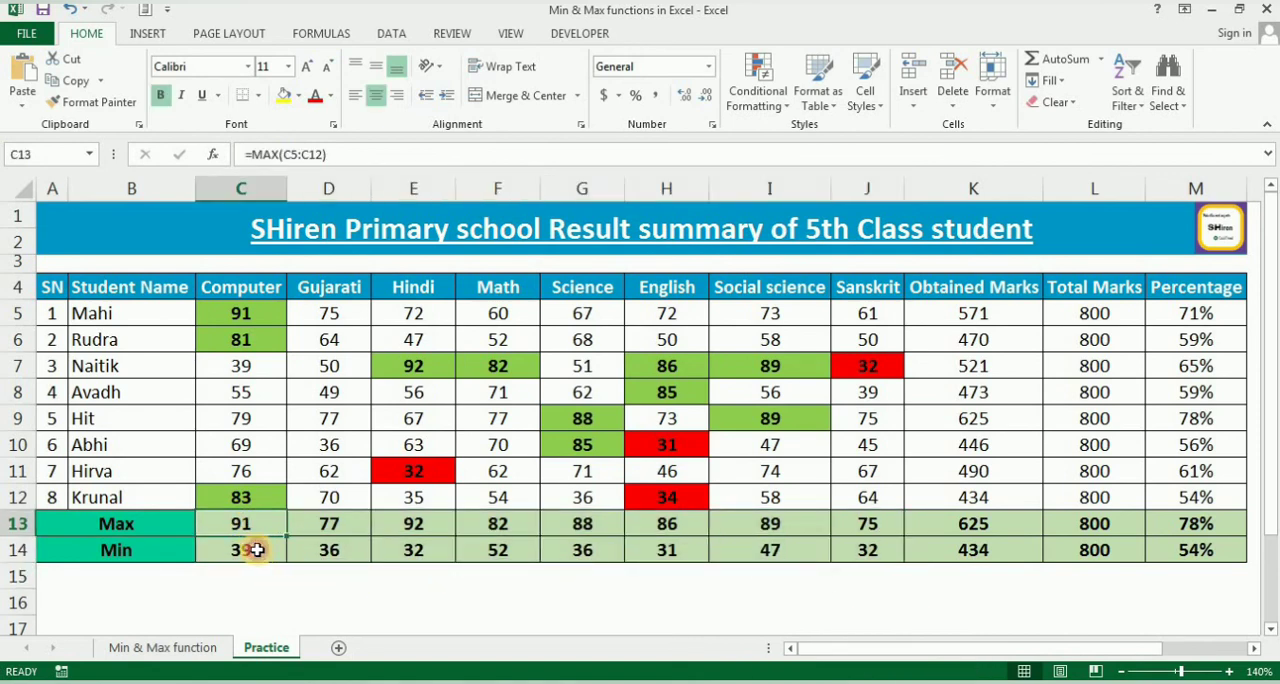
left_click(249, 549)
left_click(414, 286)
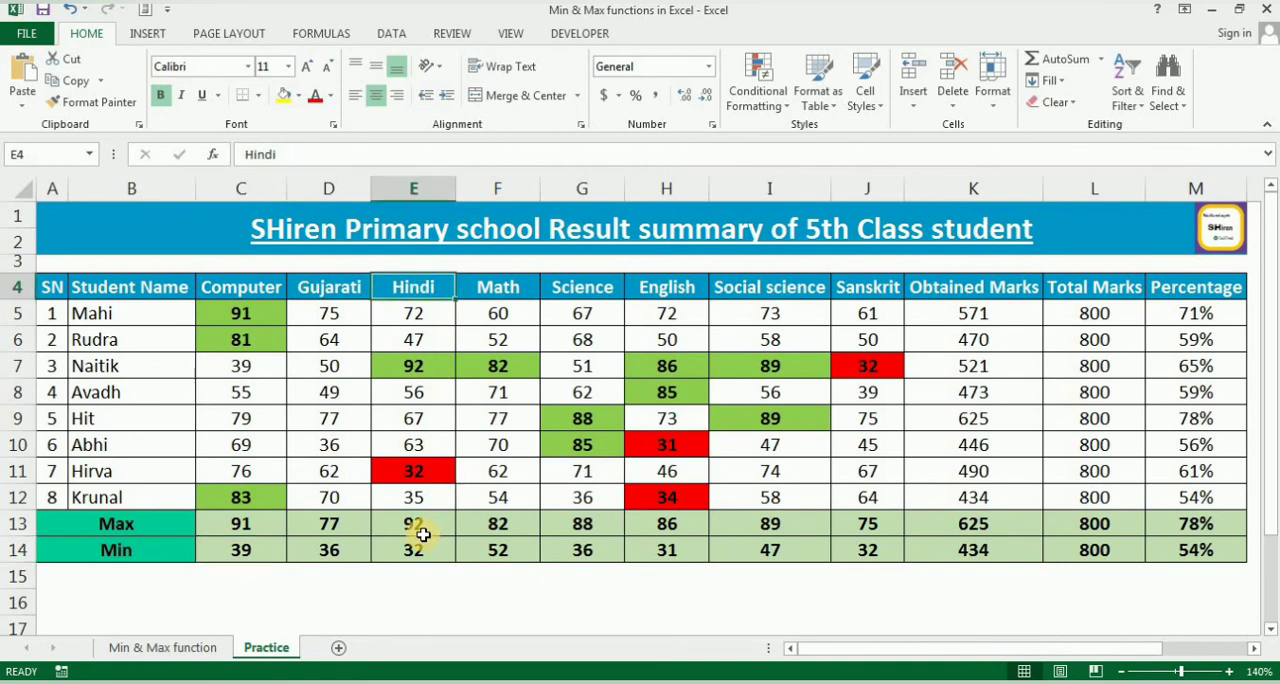